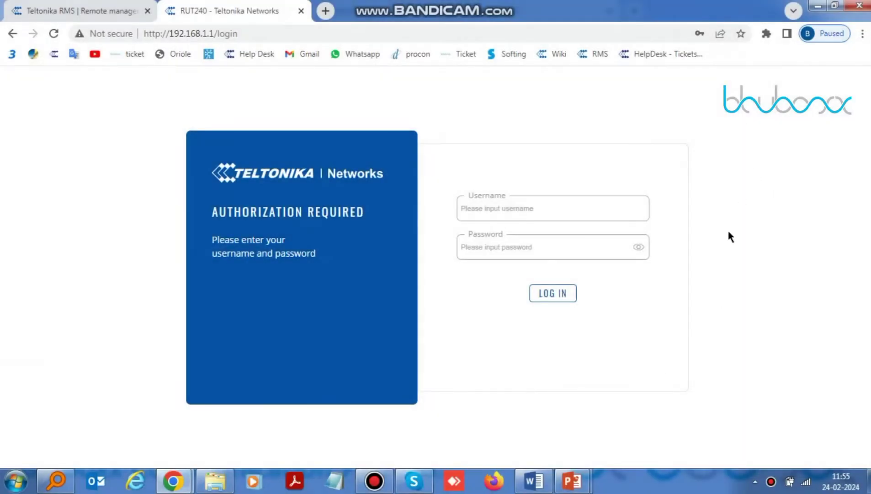
Log in to the RUT240 WebUI as admin, revealing the password to check it first.
click(604, 204)
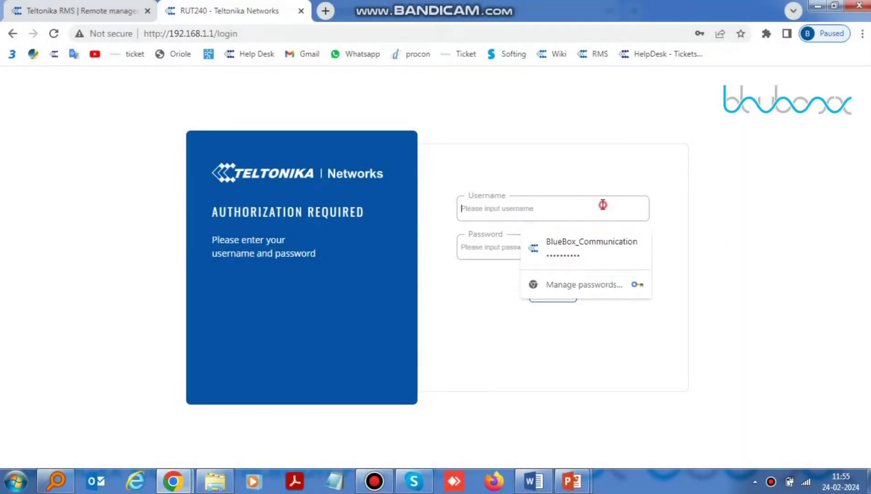
text(a)
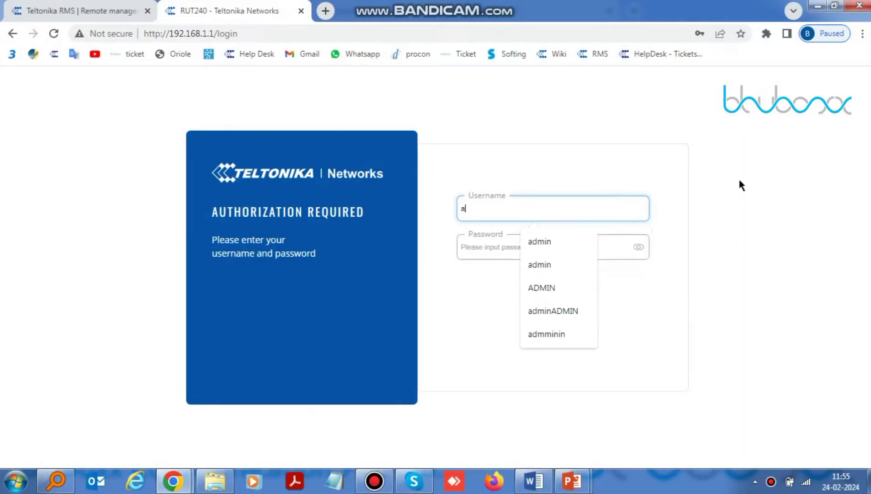
text(dmin)
key(Tab)
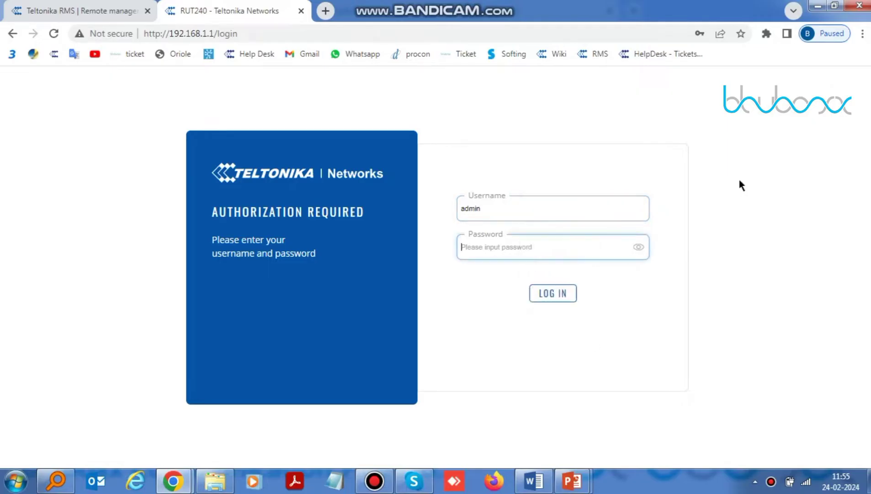
text(a)
click(642, 248)
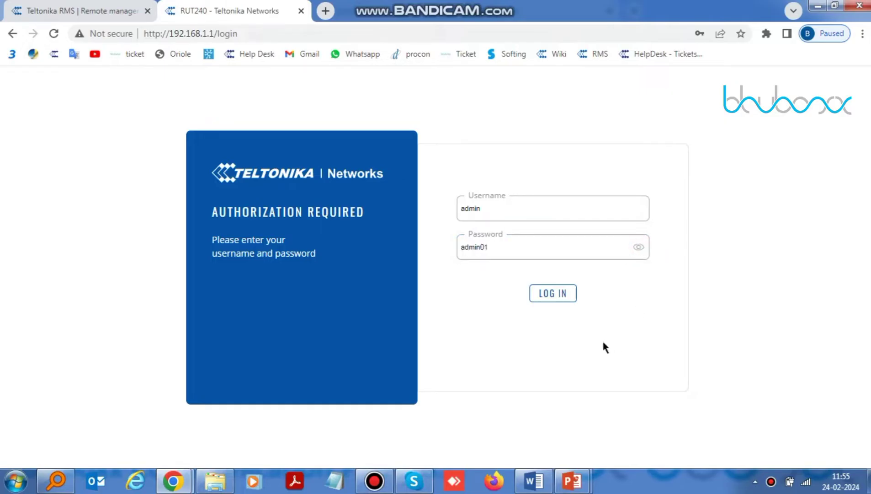
click(555, 291)
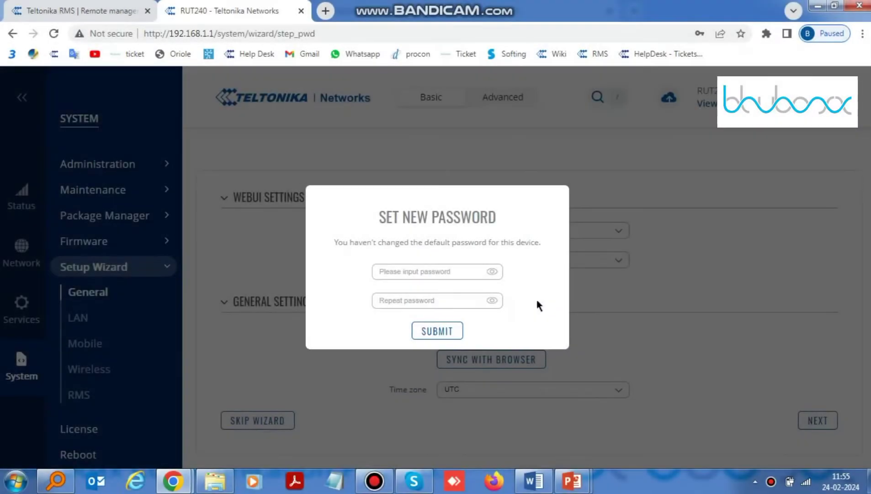
Enter and confirm a new device password, submit it, and decline Chrome's offer to save it.
click(392, 272)
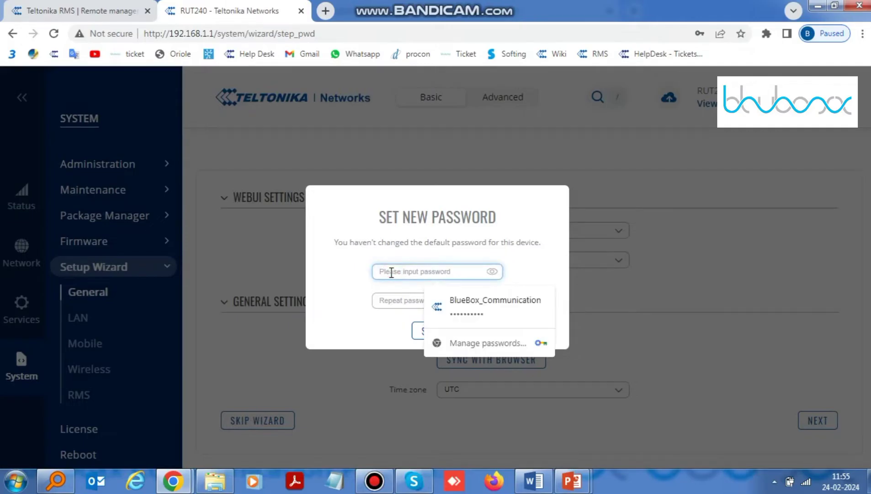
text(A)
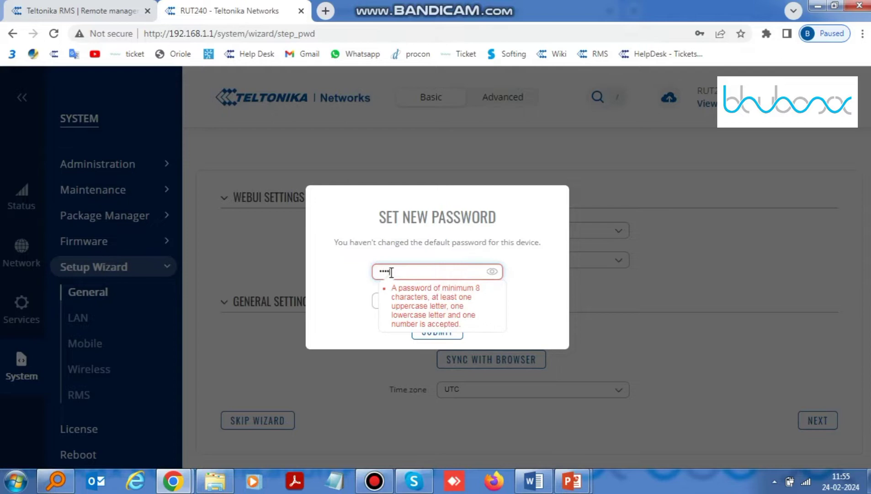
text(dmin@123)
key(Tab)
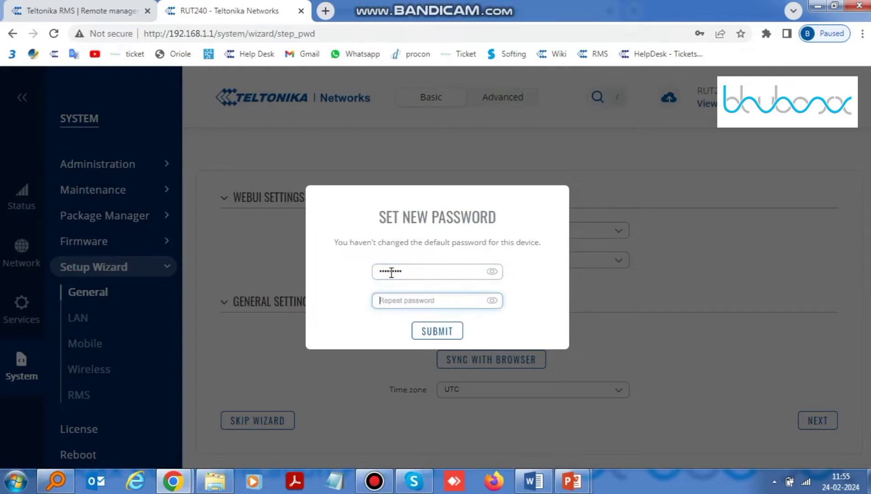
text(A)
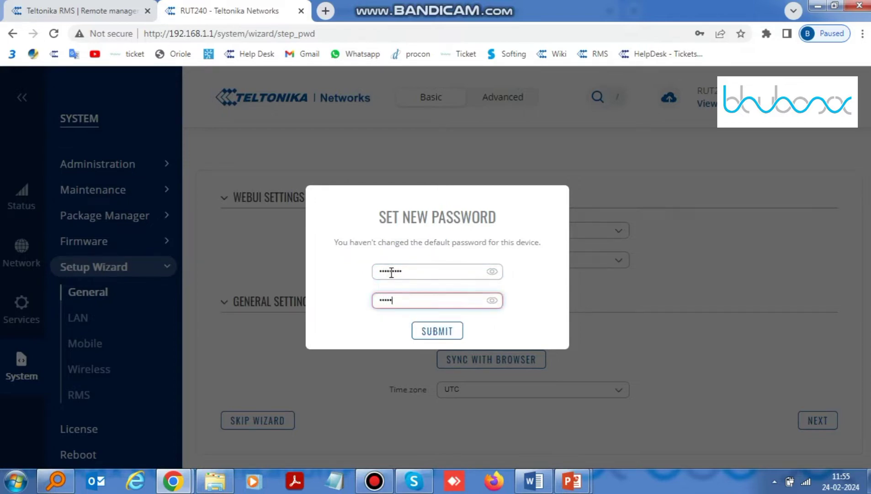
text(dmin@123)
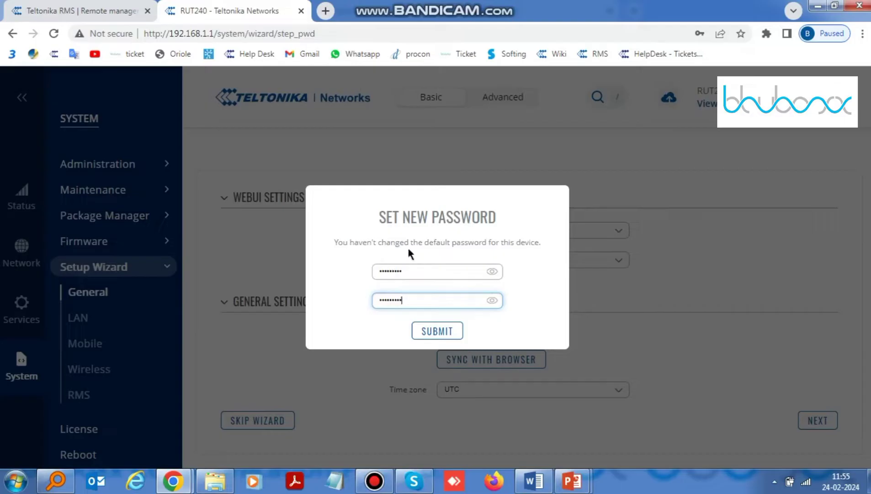
click(448, 336)
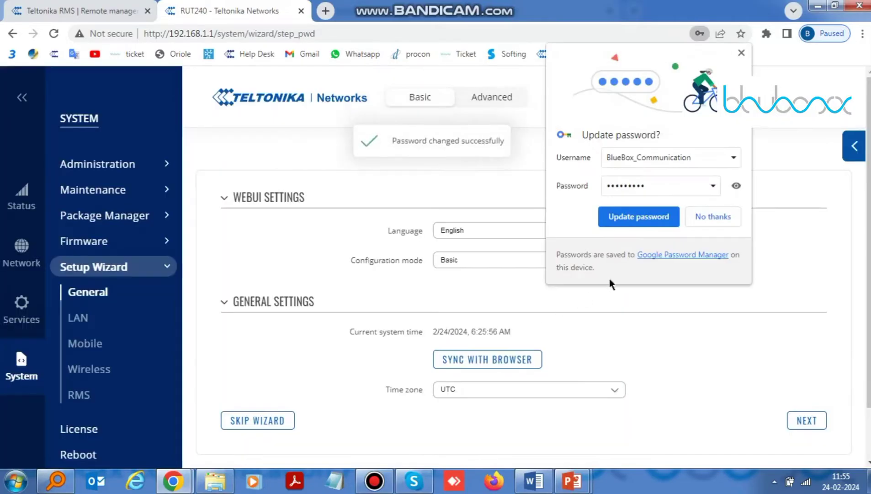
click(708, 218)
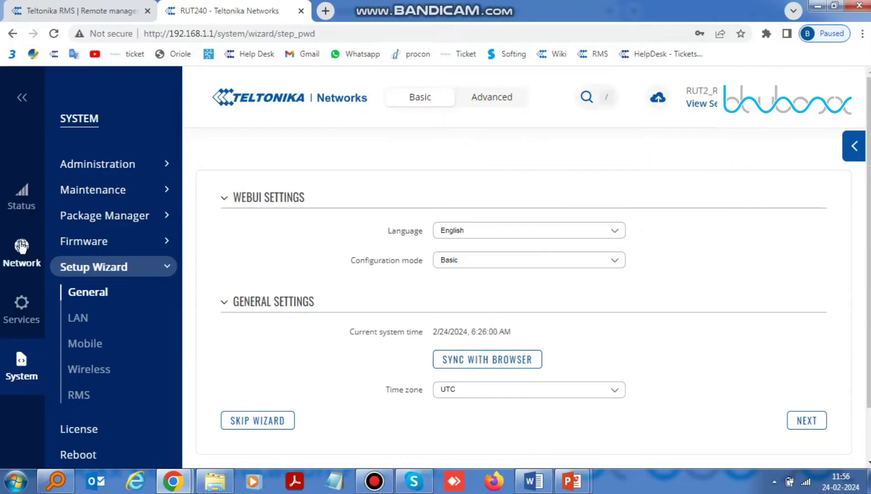
Switch the WebUI to Advanced mode and open the lan interface under Network > LAN.
click(22, 204)
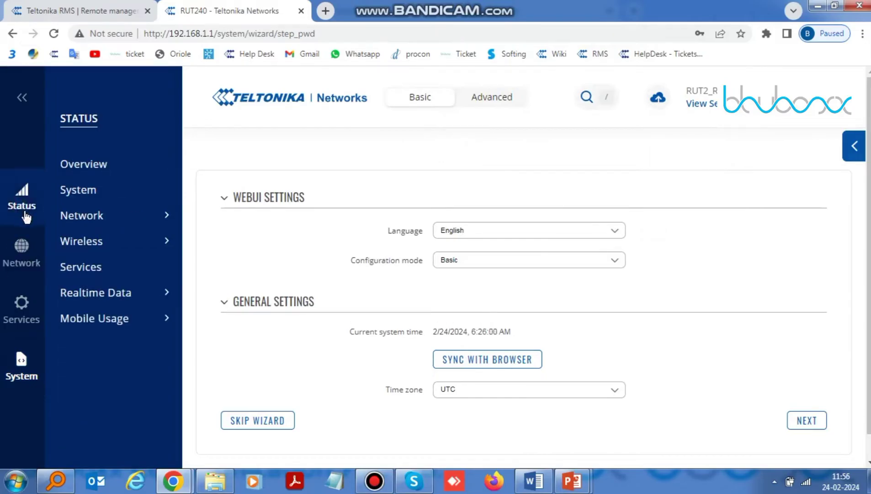
click(489, 105)
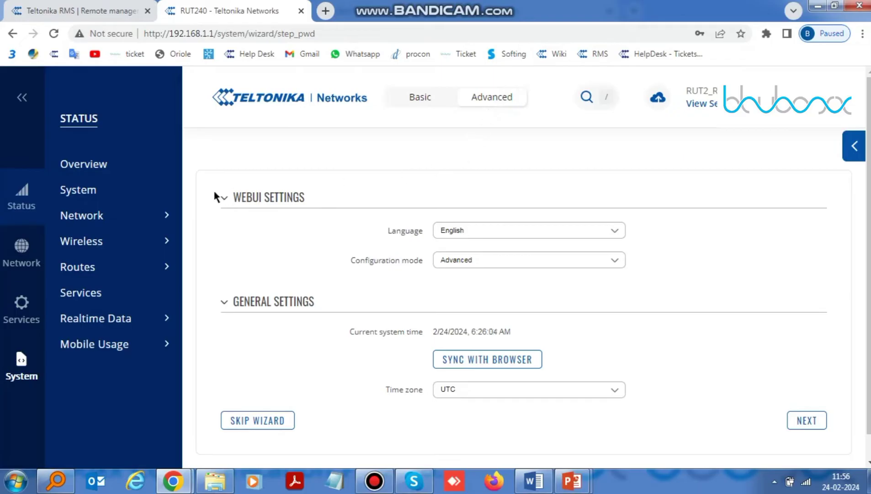
click(30, 250)
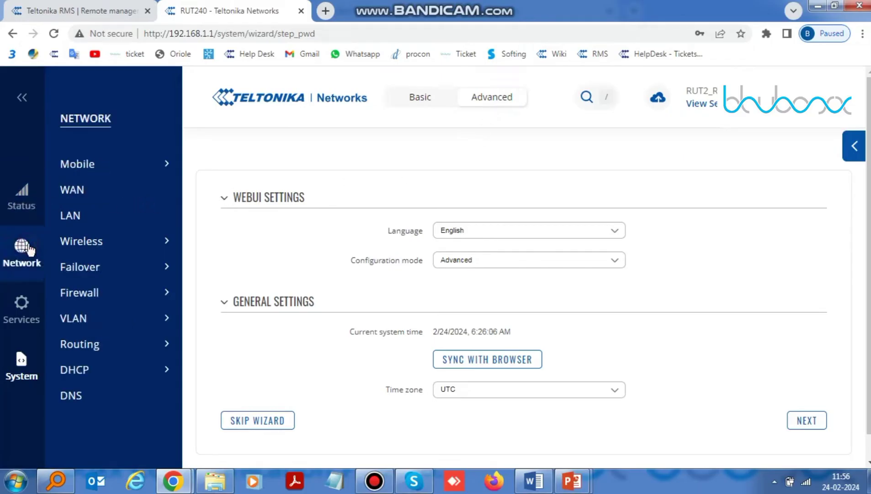
click(67, 215)
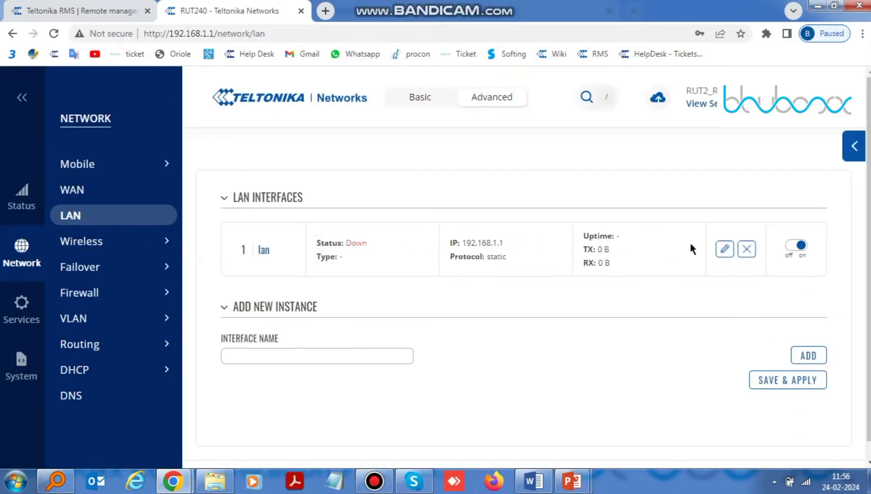
click(722, 250)
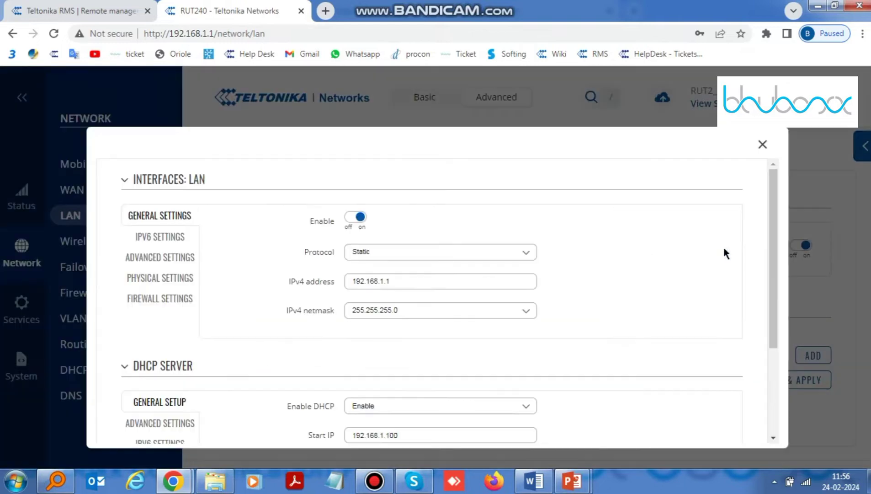
Change the LAN IPv4 address to 192.168.10.1 and save and apply it.
click(402, 281)
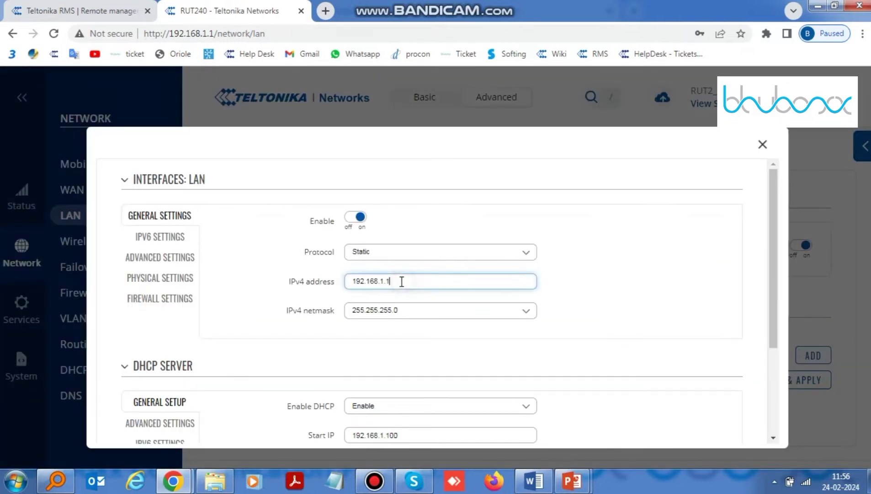
key(BackSpace)
key(BackSpace)
text(0)
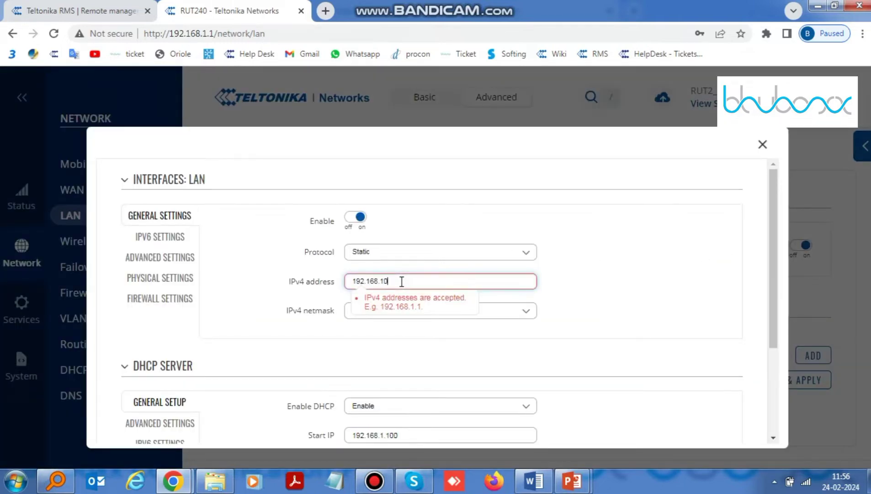
text(.1)
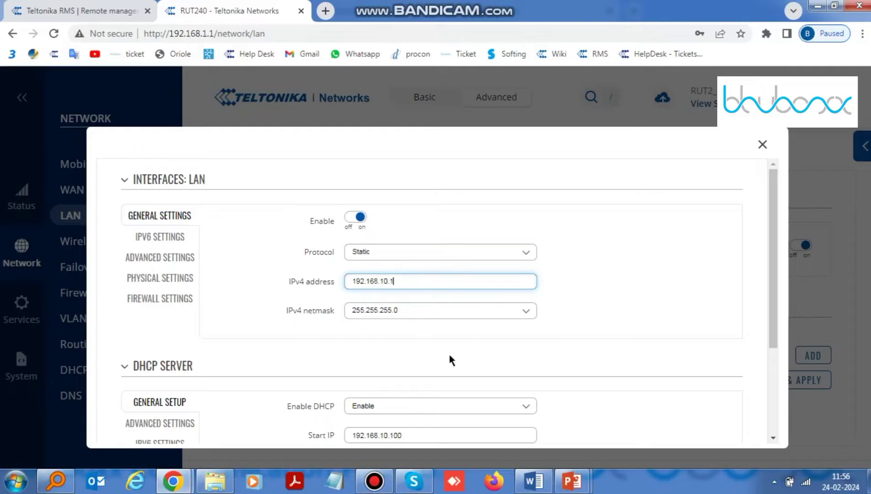
scroll(450, 354, down, 3)
click(681, 403)
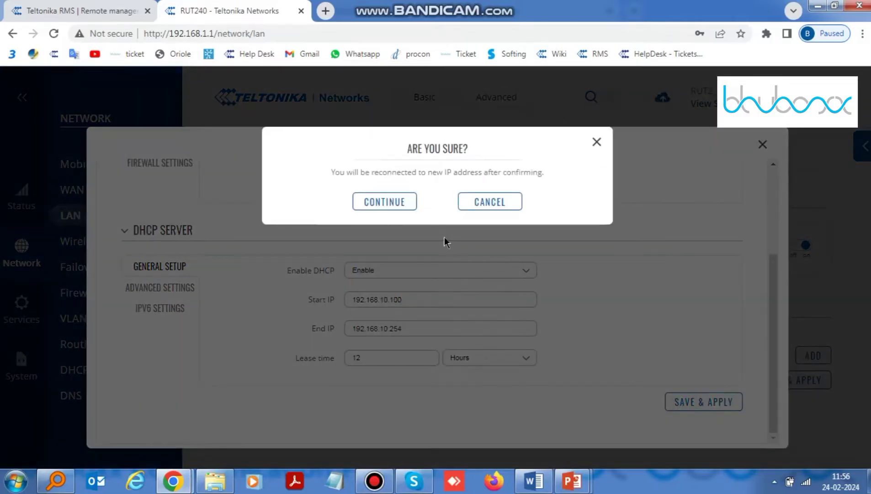
click(384, 203)
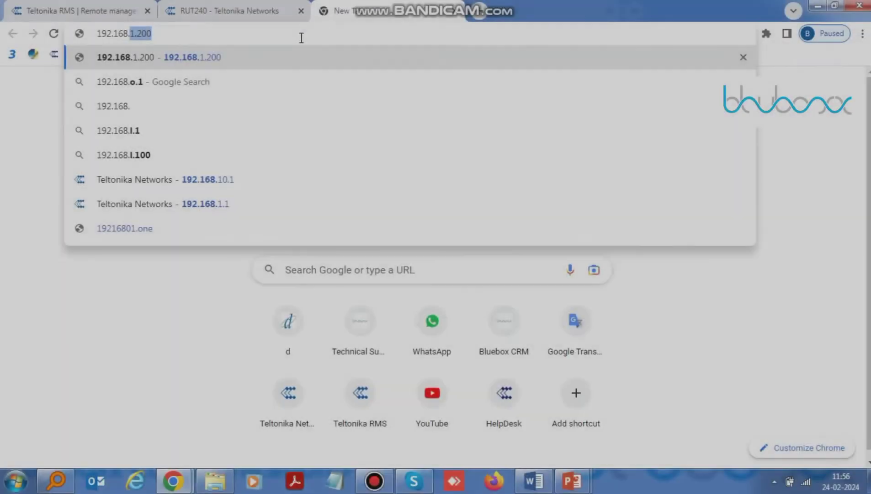
Go to 192.168.10.1 and log back in as admin to reach the Status Overview.
text(10.1)
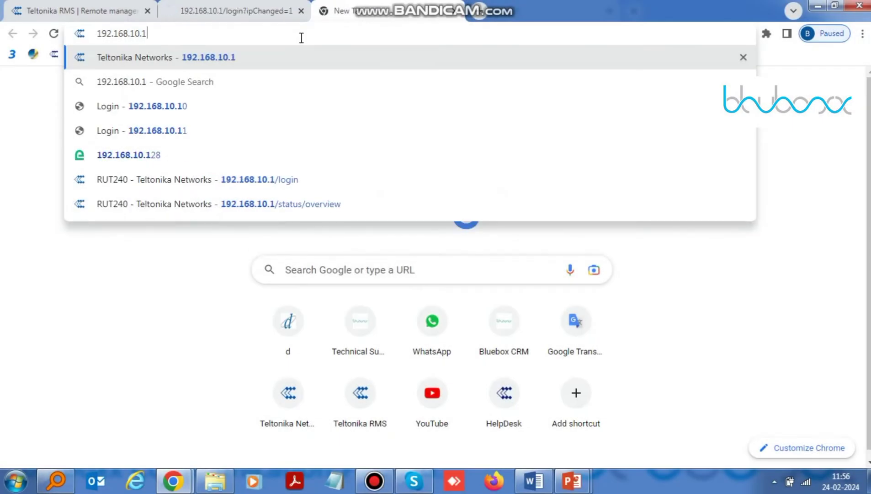
key(Return)
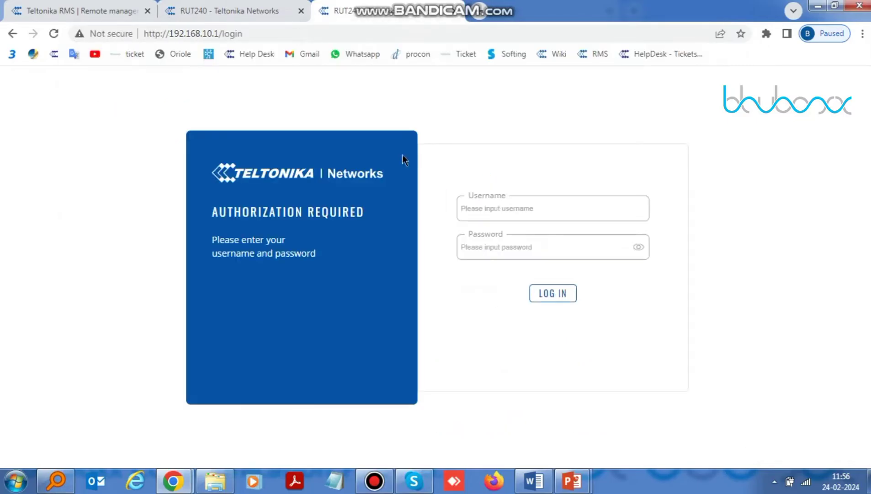
click(515, 205)
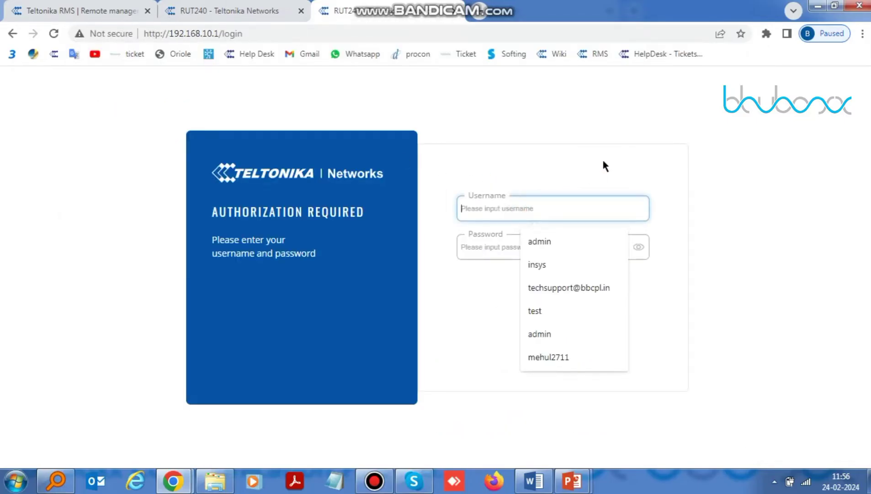
text(admin)
key(Tab)
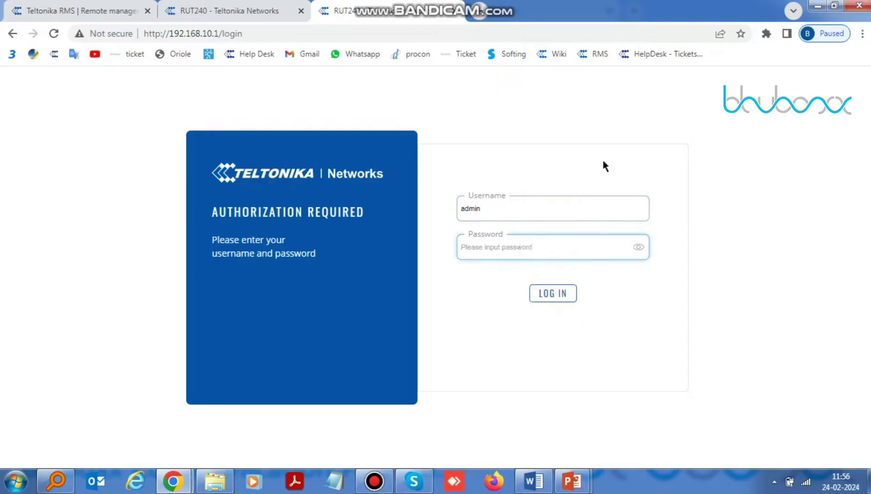
text(•••)
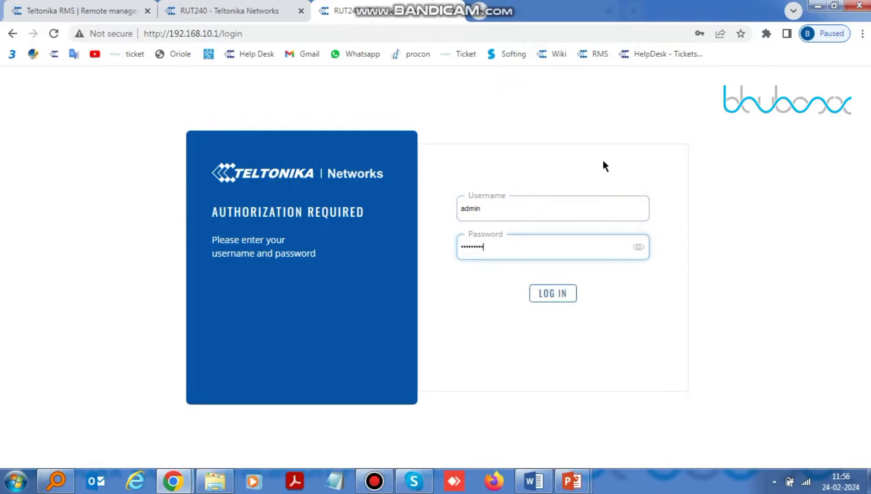
click(565, 301)
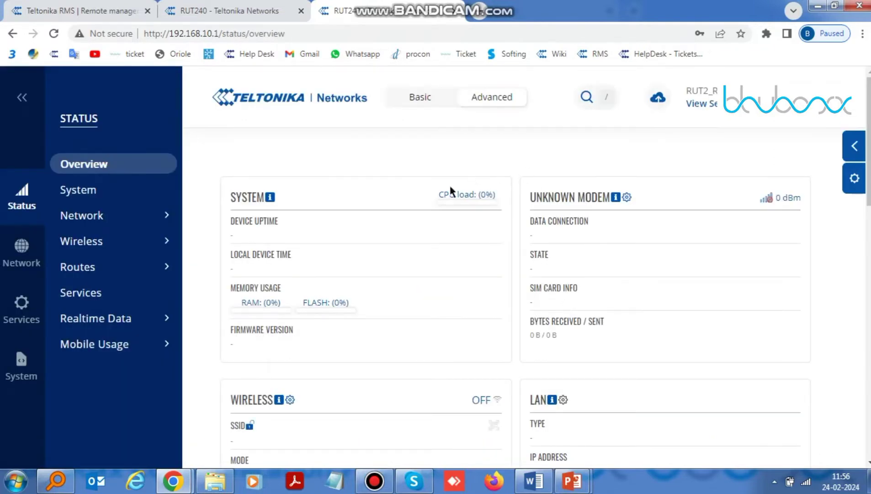
View the router's RMS page under Services > Cloud Solutions for serial, LAN MAC and registration status.
click(16, 318)
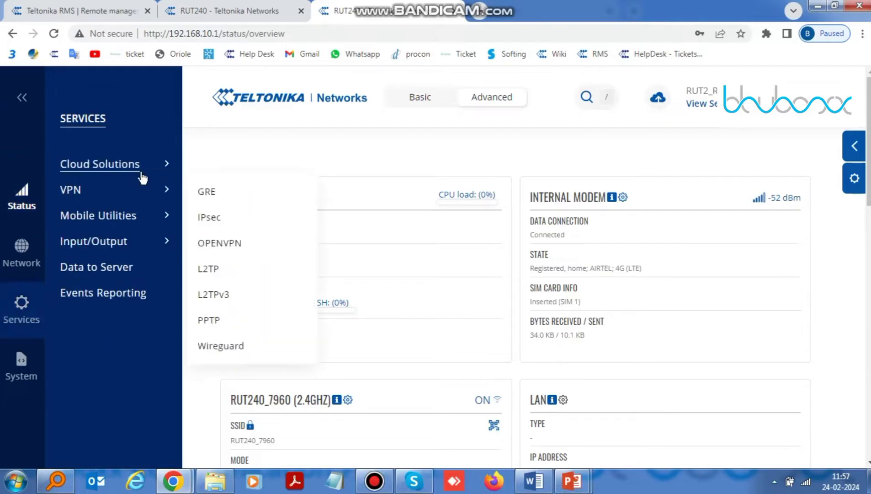
click(166, 164)
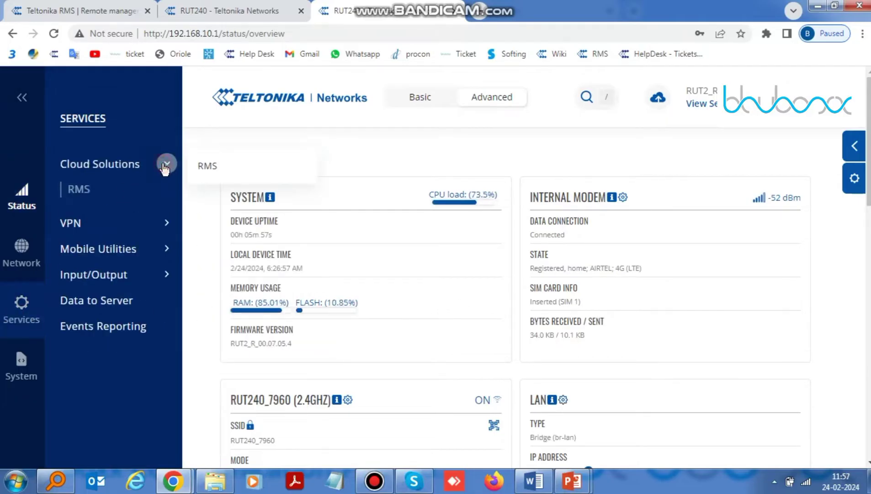
click(89, 189)
scroll(661, 320, down, 3)
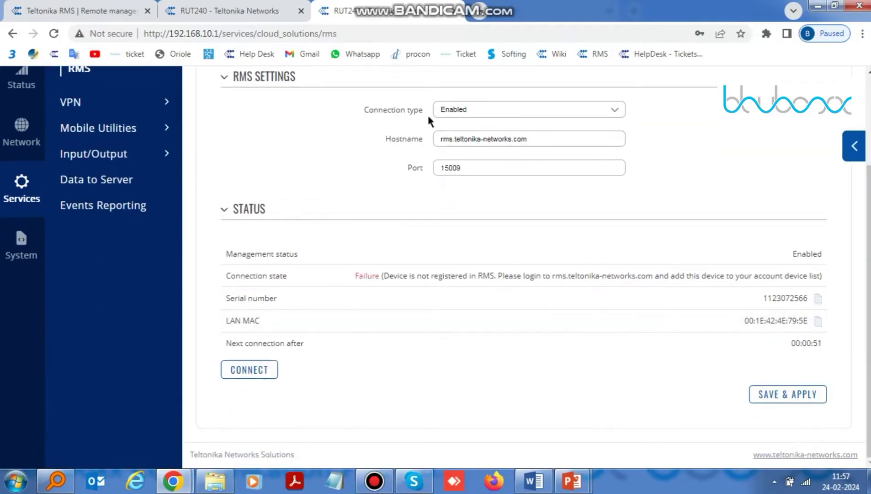
click(477, 11)
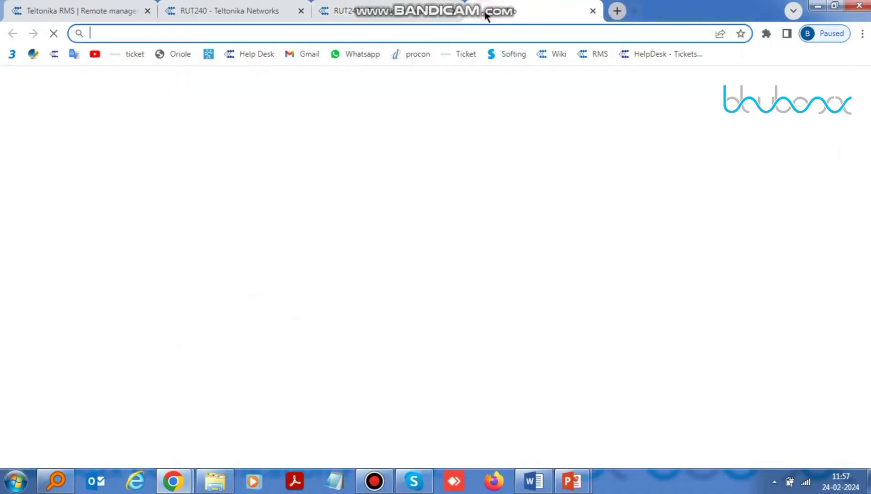
Search Google for 'rms teltonika' and close the old RMS tab.
text(rms teltonika)
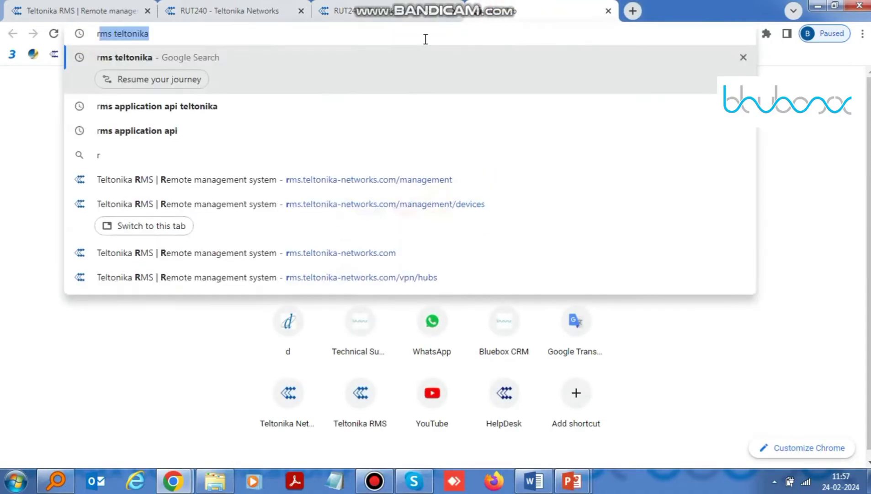
key(Return)
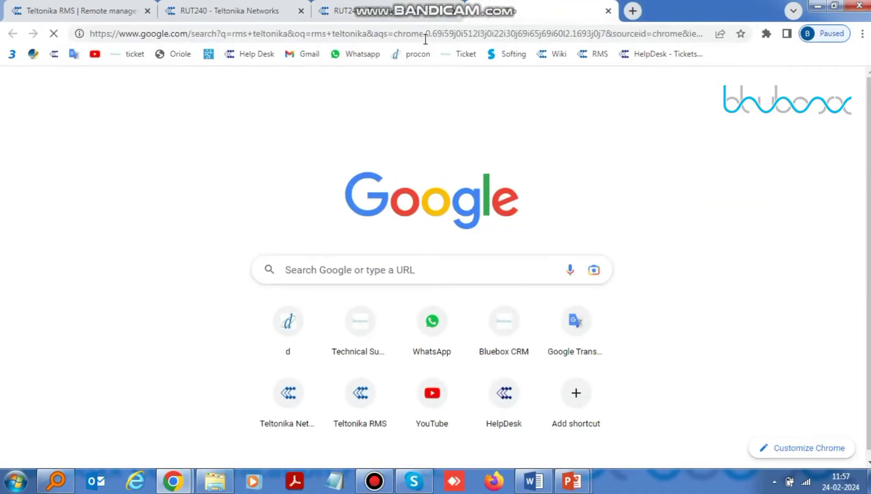
click(147, 11)
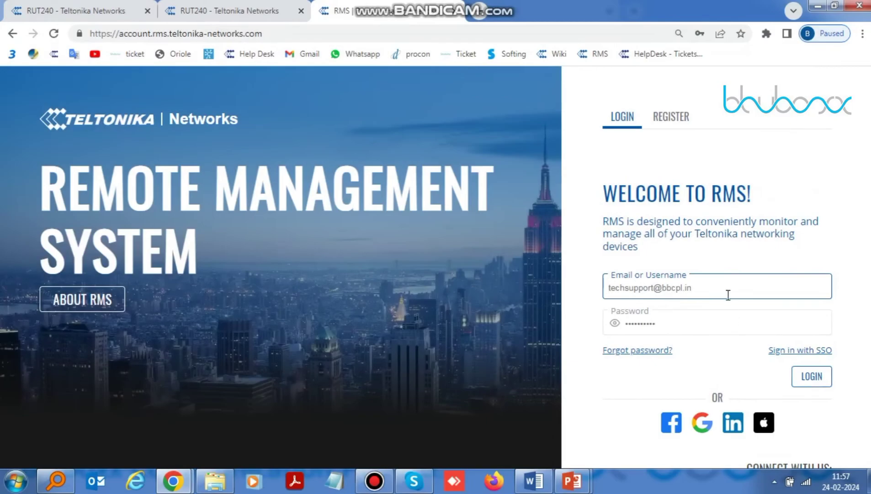
Log in to RMS with the autofilled account and start Add Device with model type RUT.
click(727, 292)
click(652, 327)
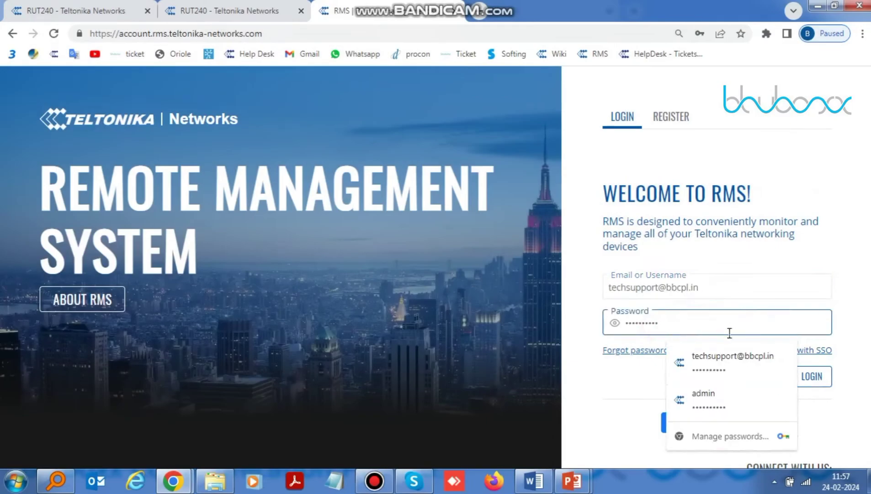
click(819, 381)
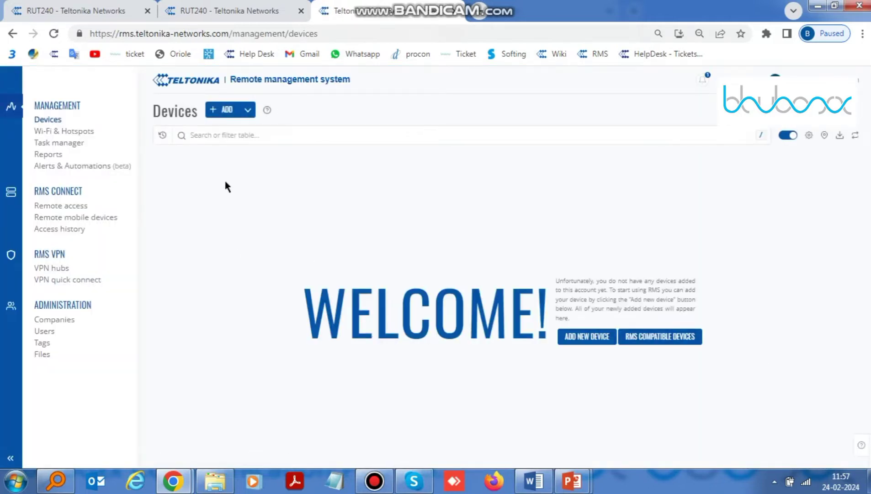
click(231, 113)
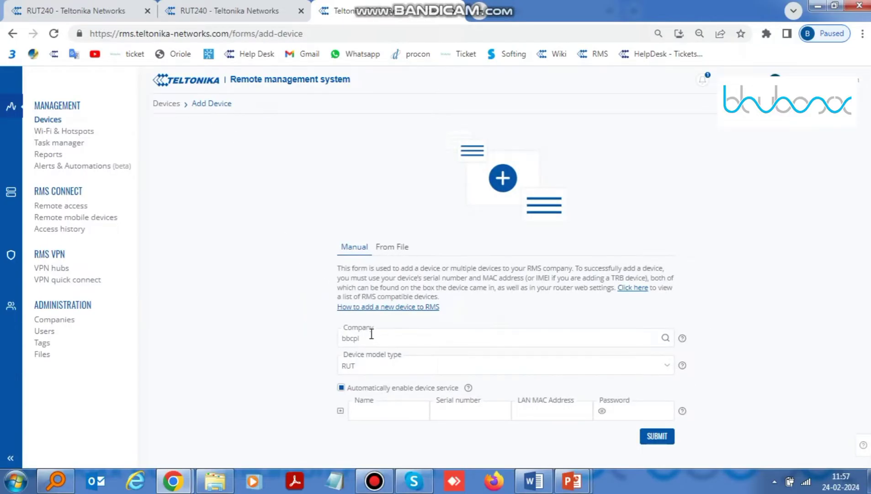
click(363, 365)
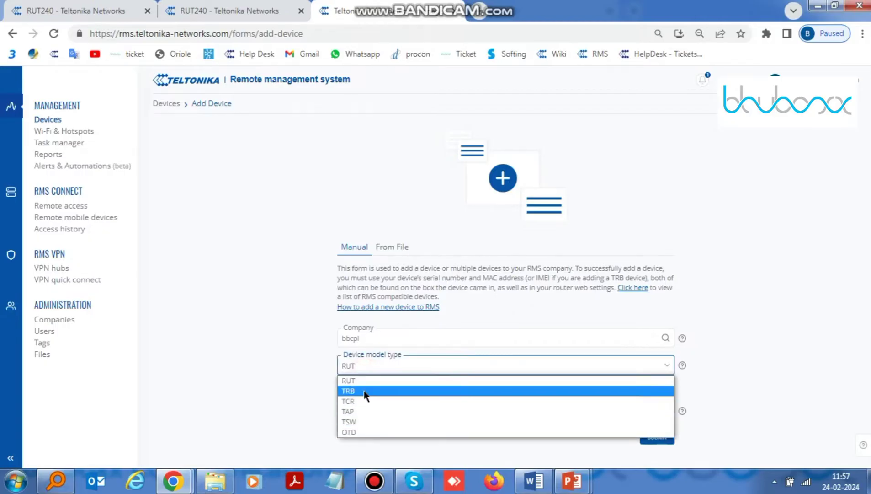
click(364, 383)
click(367, 410)
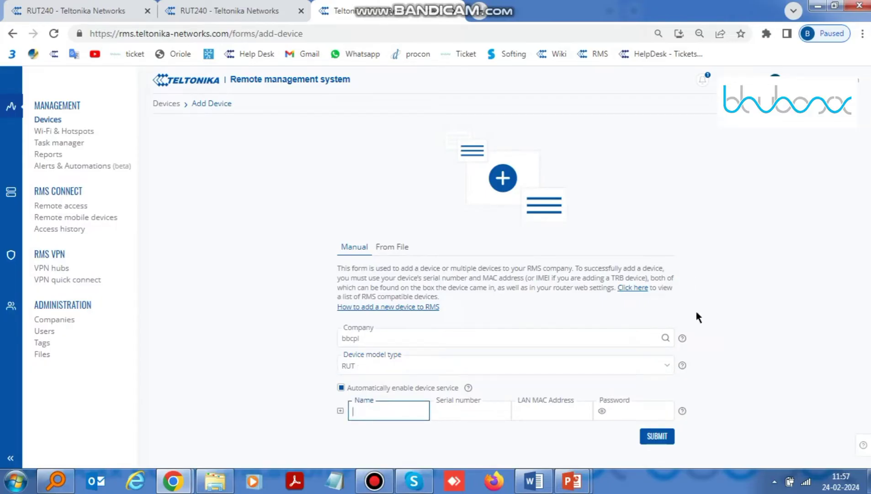
text(RUT240)
click(479, 410)
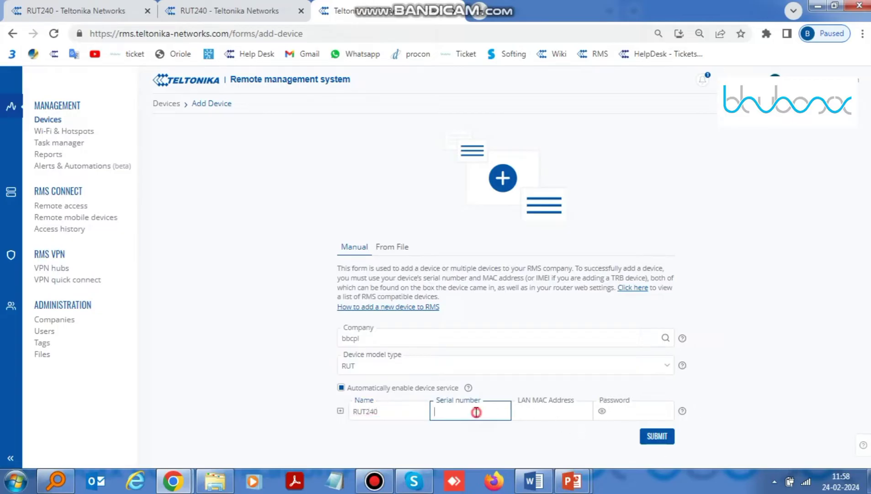
click(264, 16)
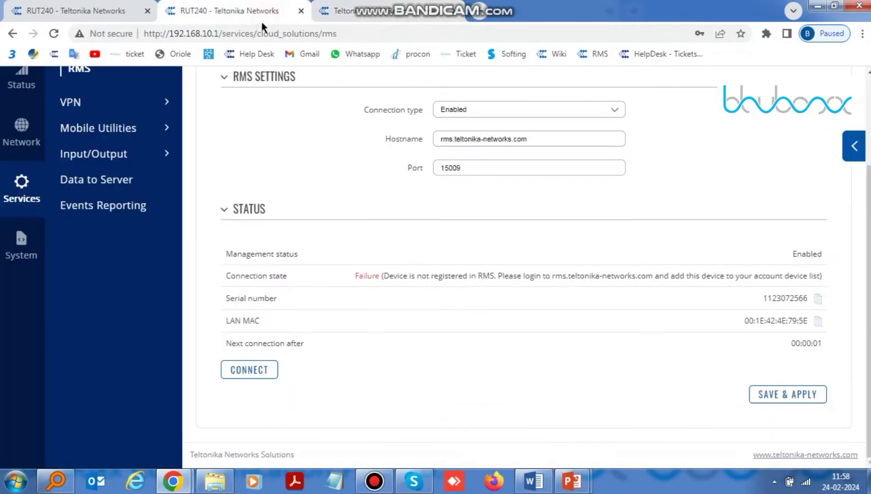
click(818, 299)
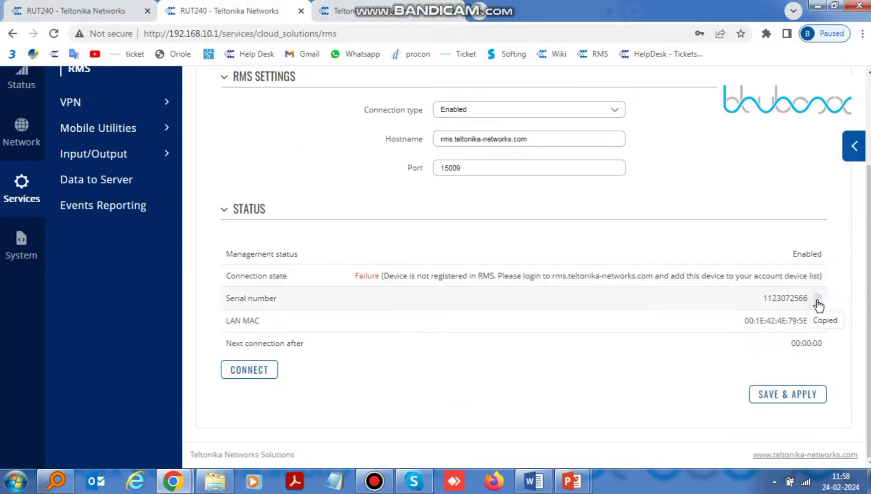
click(363, 5)
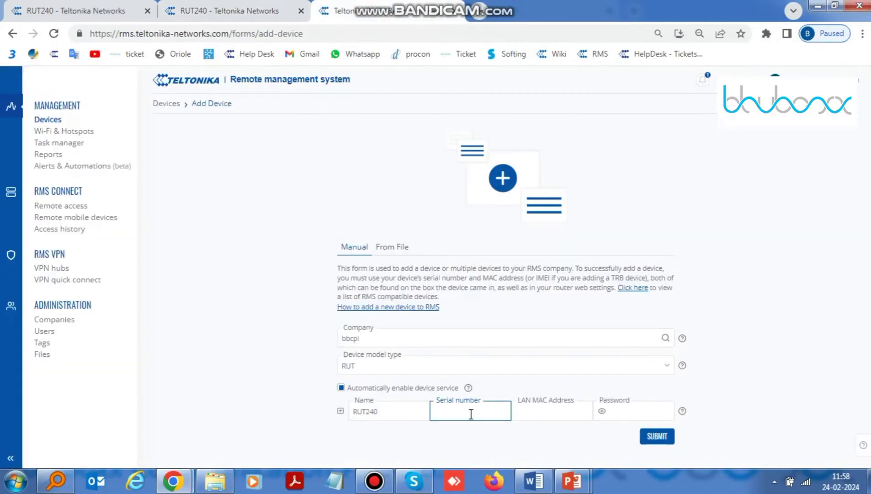
key(ctrl+v)
Paste LAN MAC 00:1E:42:4E:79:5E, enter the device password, and submit the RUT240.
click(220, 7)
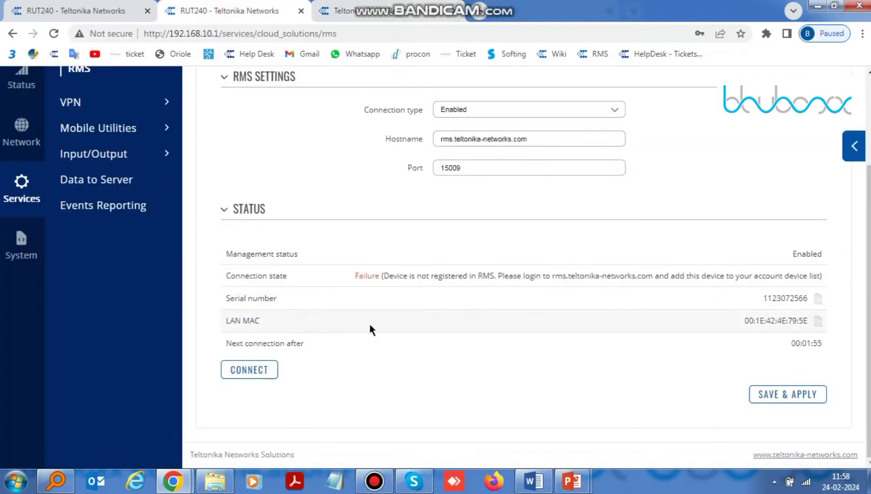
click(818, 320)
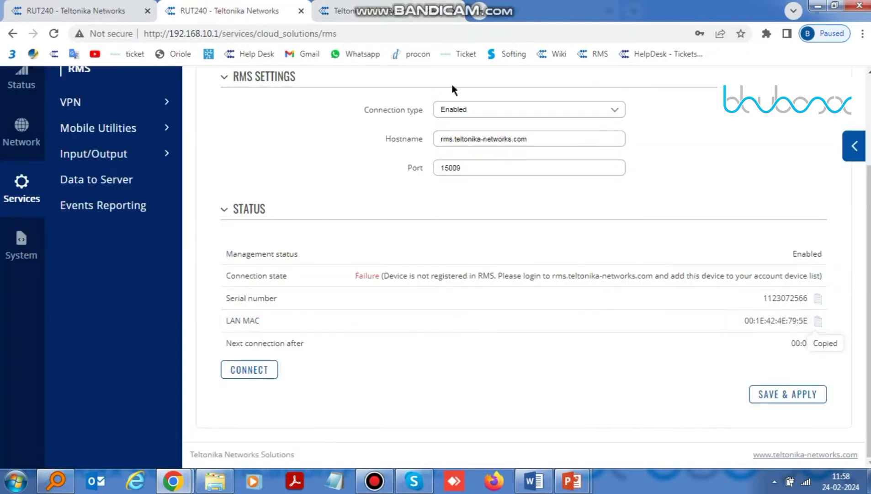
click(423, 12)
click(579, 408)
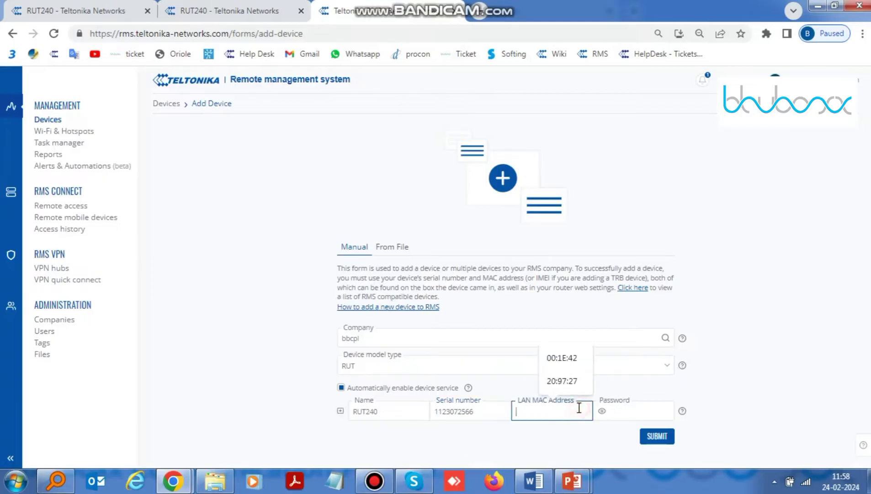
key(ctrl+v)
click(620, 411)
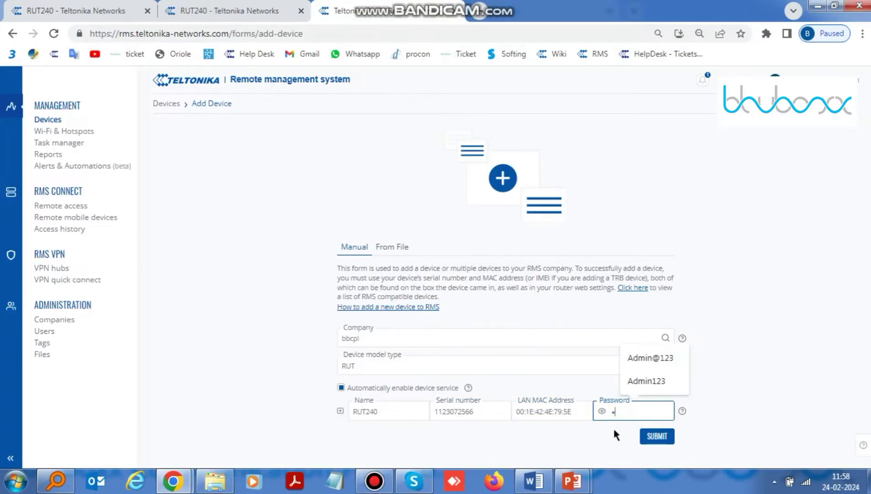
text(Admin@123)
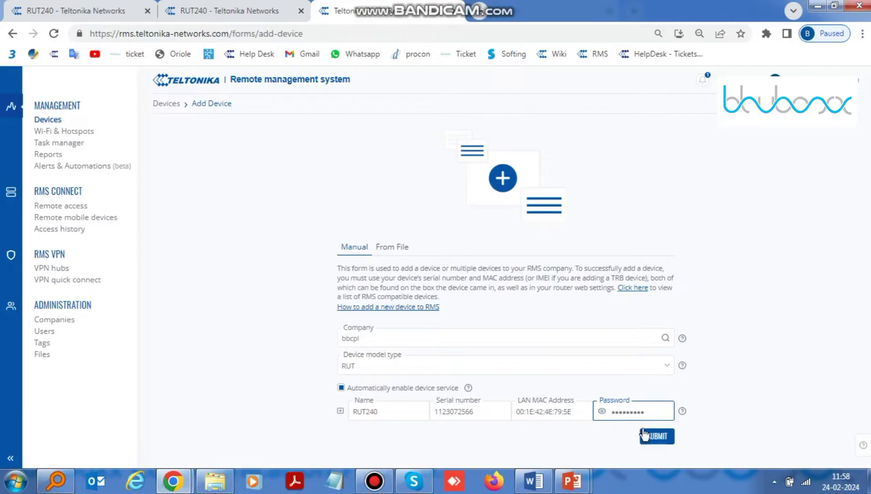
click(660, 447)
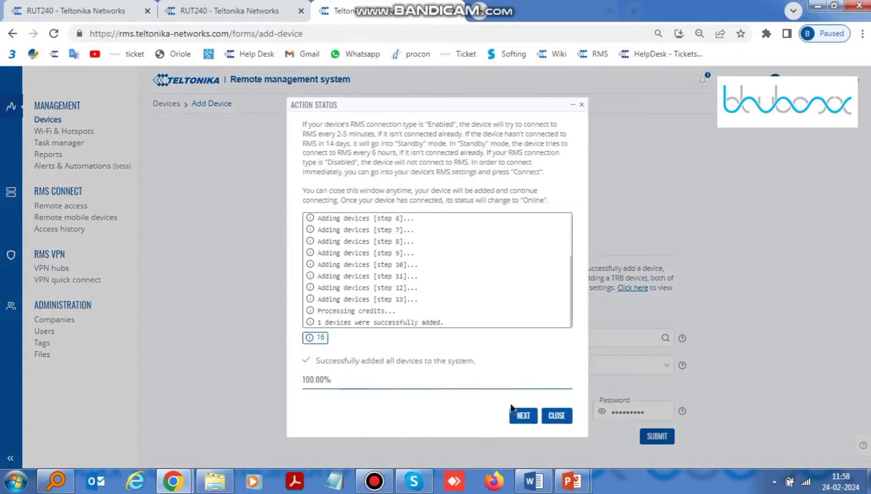
Connect the router to RMS from its RMS page and return to the add-device progress.
click(517, 417)
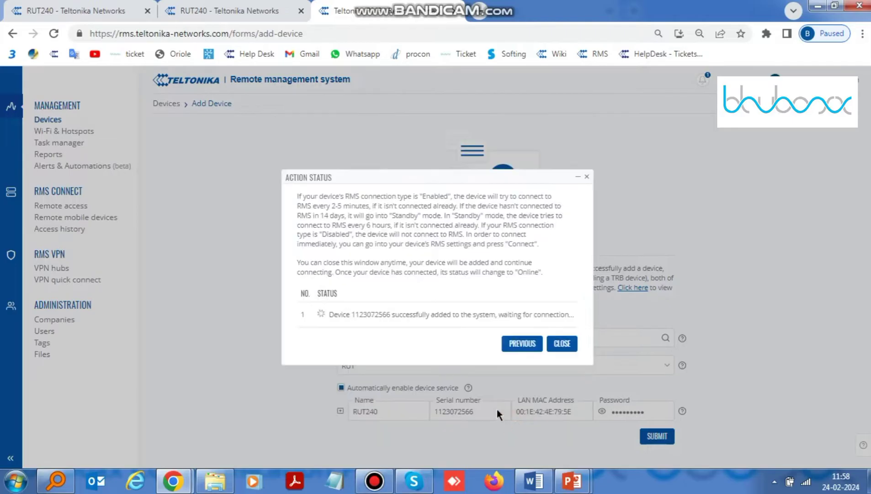
click(208, 14)
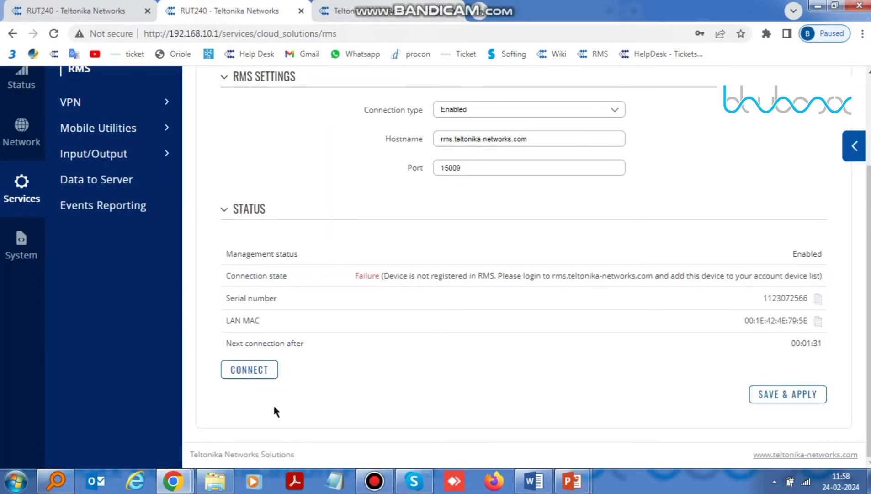
click(258, 371)
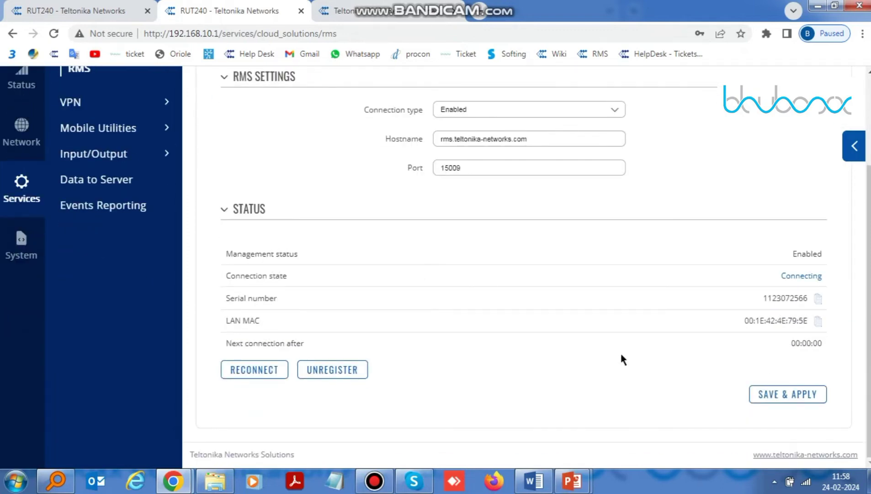
click(387, 15)
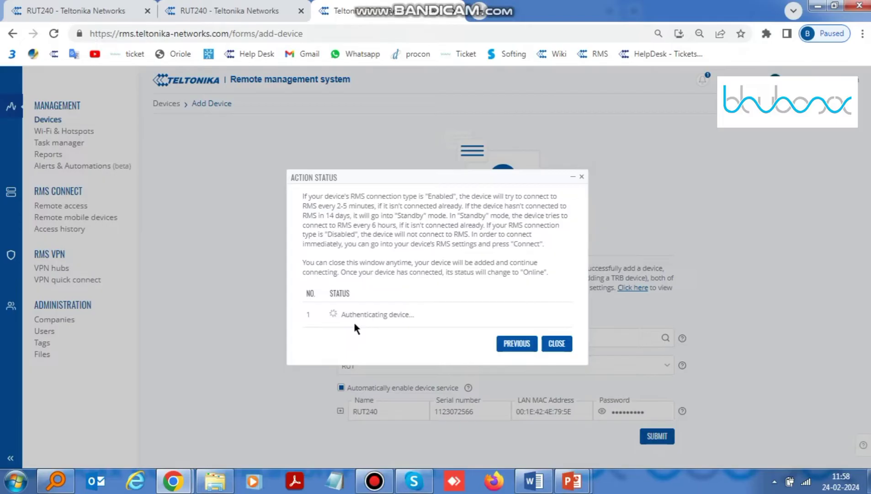
Confirm the router shows Connected, close Action Status, and see RUT240 online in Devices.
click(222, 7)
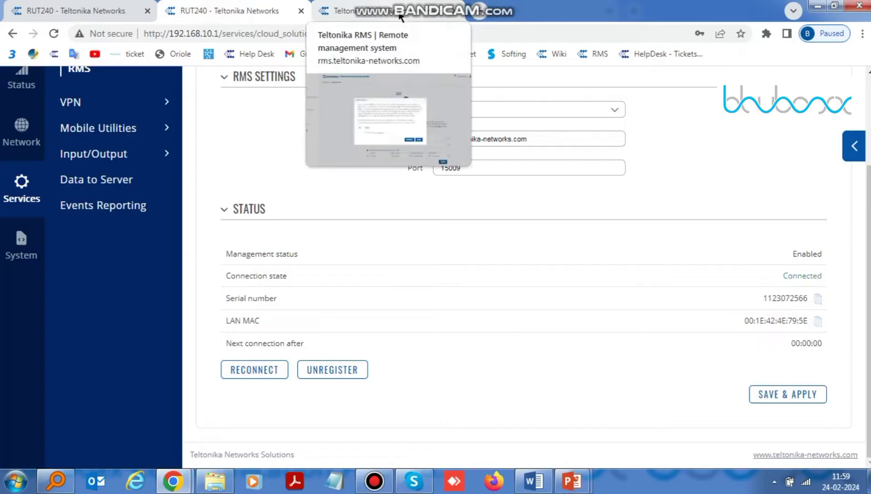
click(400, 17)
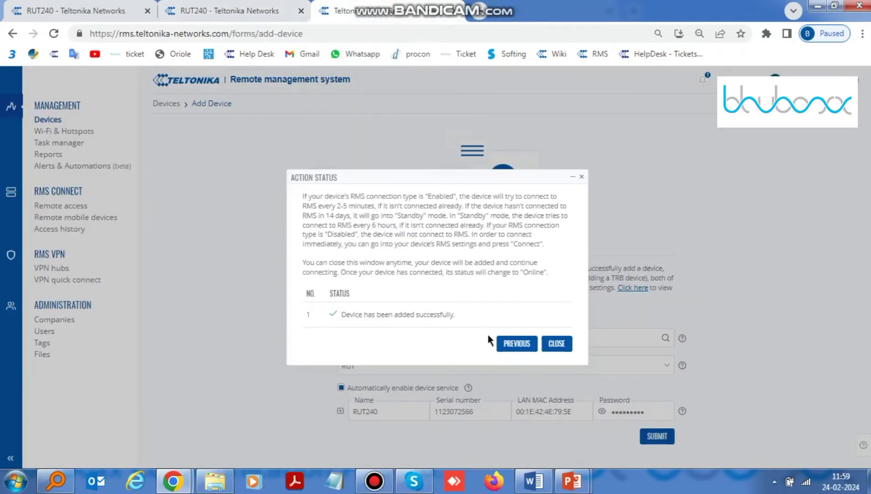
click(555, 345)
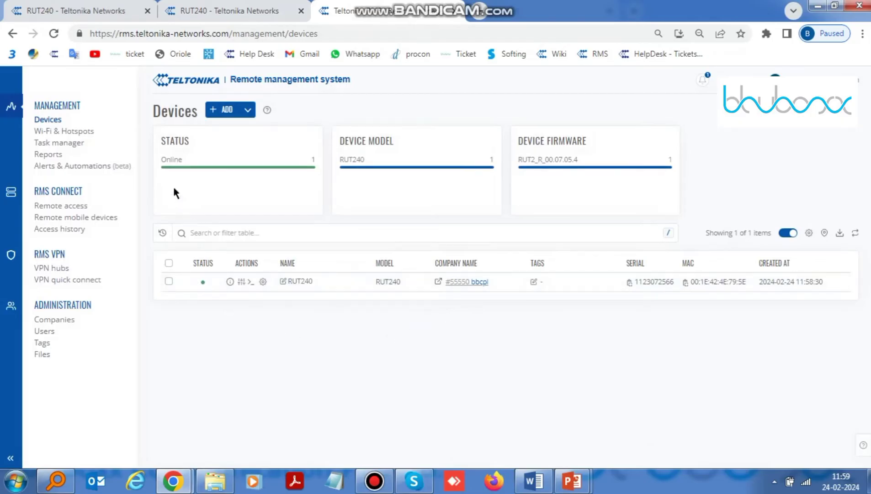
mouse_move(173, 165)
click(197, 11)
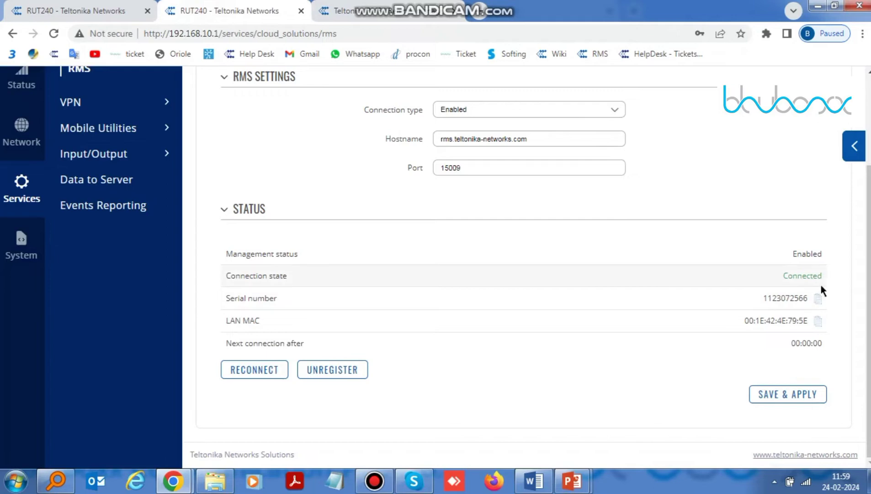
key(ctrl+Tab)
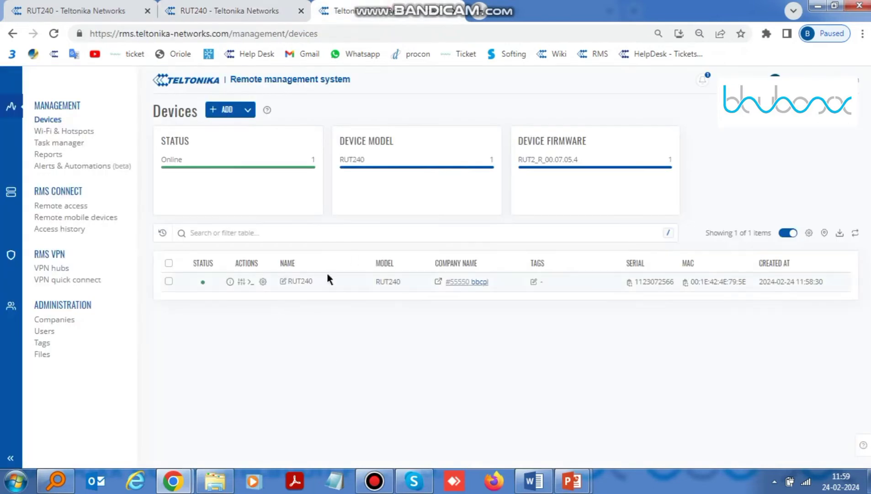
Add a VPN hub named 'Test' located in Bahrain, then open its Clients page.
click(53, 270)
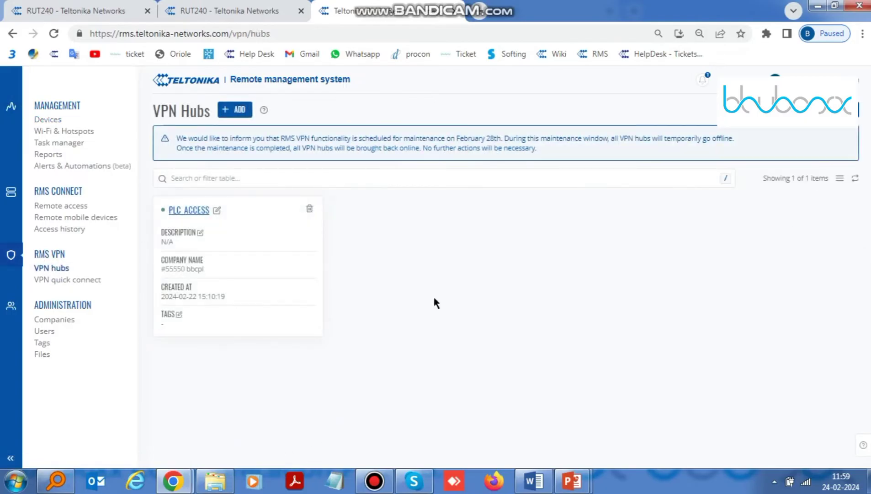
click(236, 115)
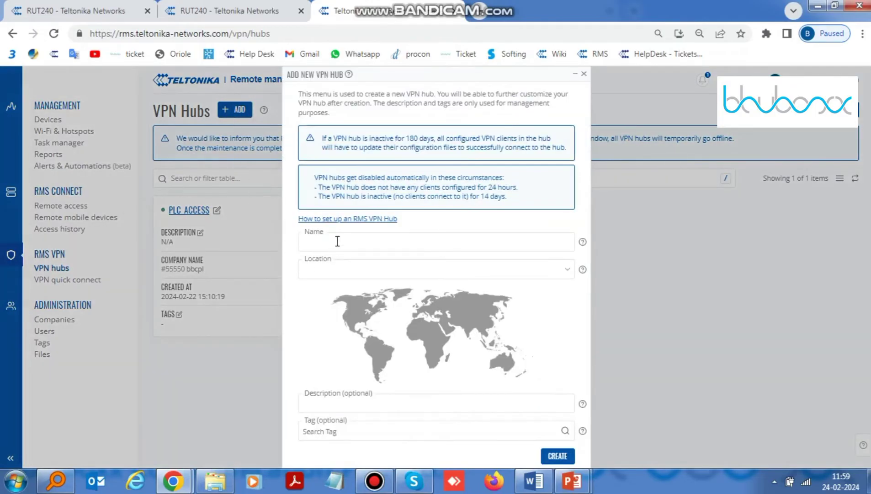
click(336, 242)
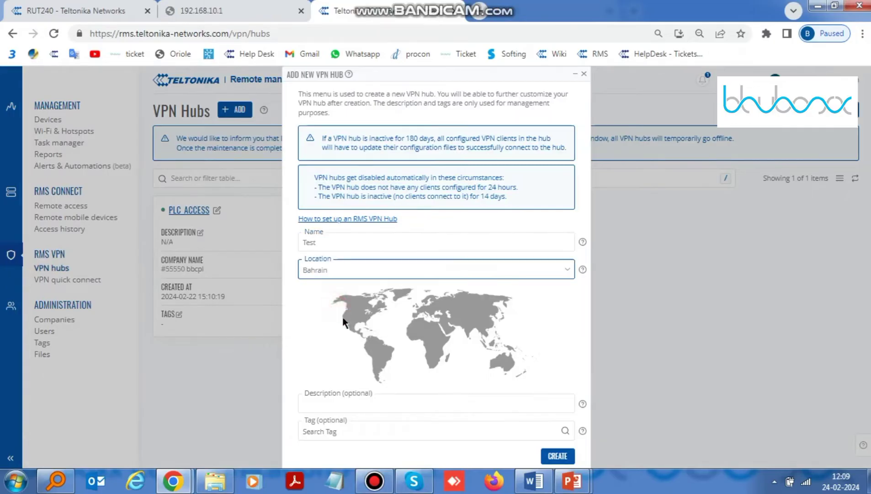
scroll(342, 321, down, 1)
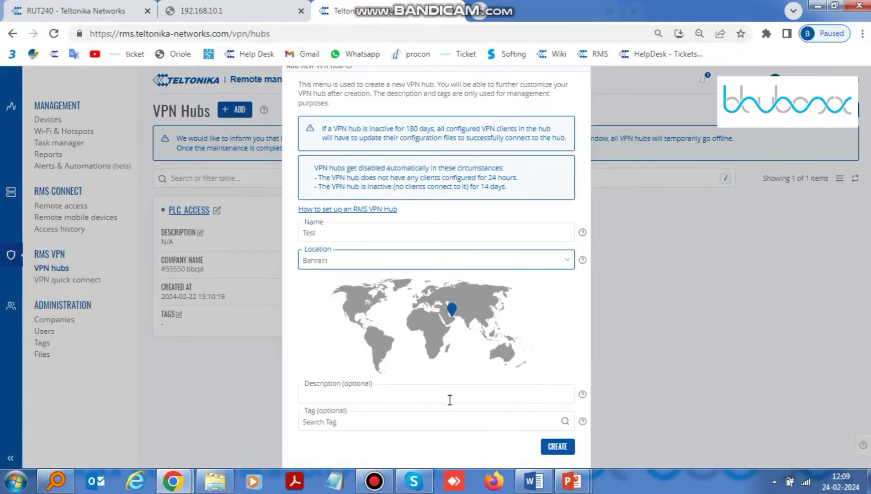
click(558, 447)
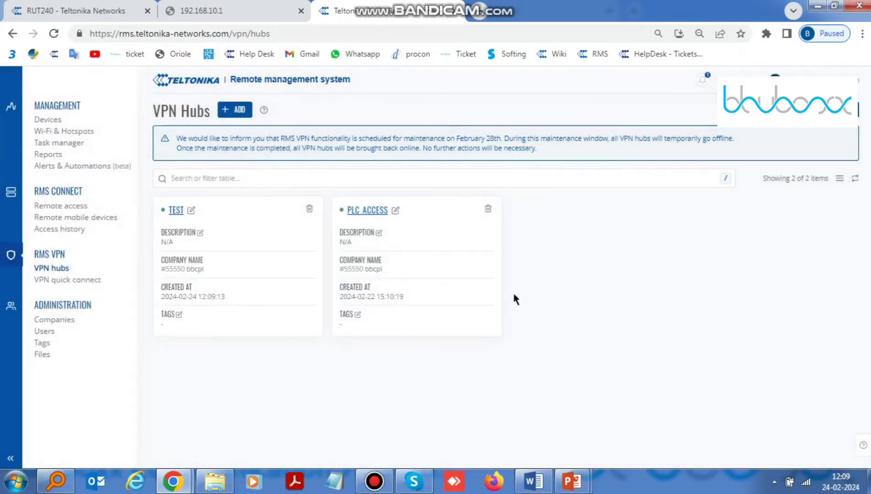
click(283, 253)
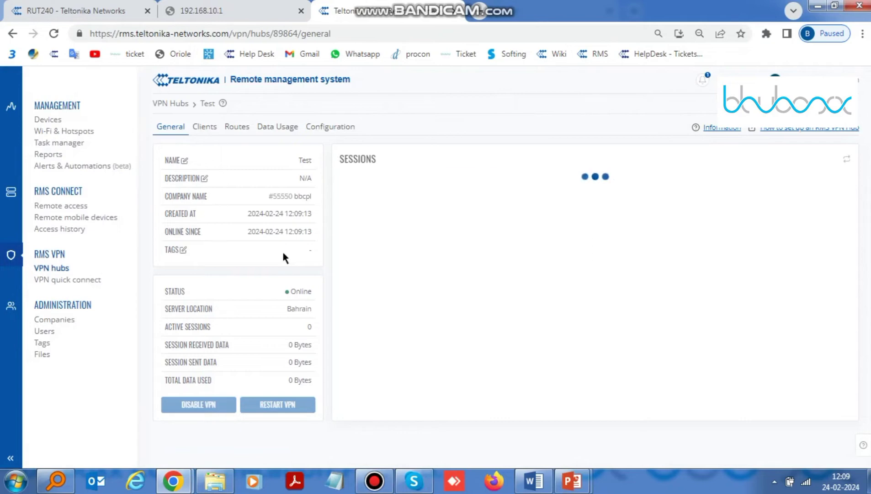
click(206, 129)
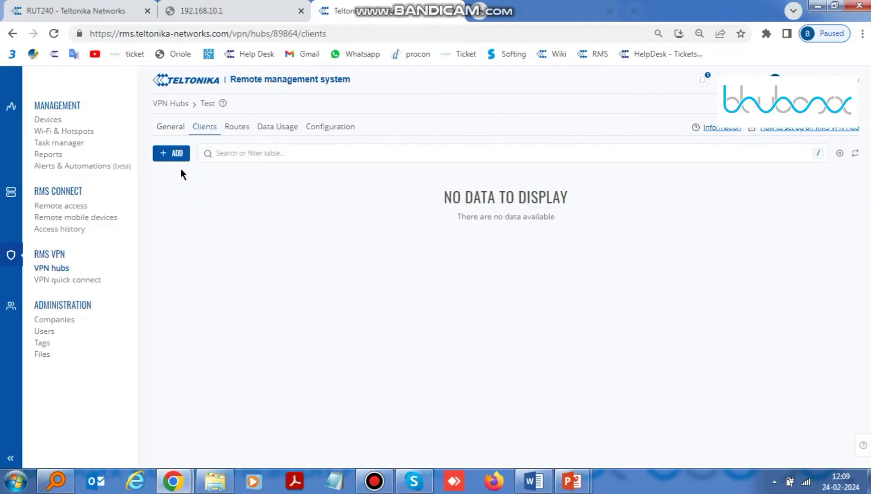
Add the RMS user account as a client of the Test hub.
click(173, 155)
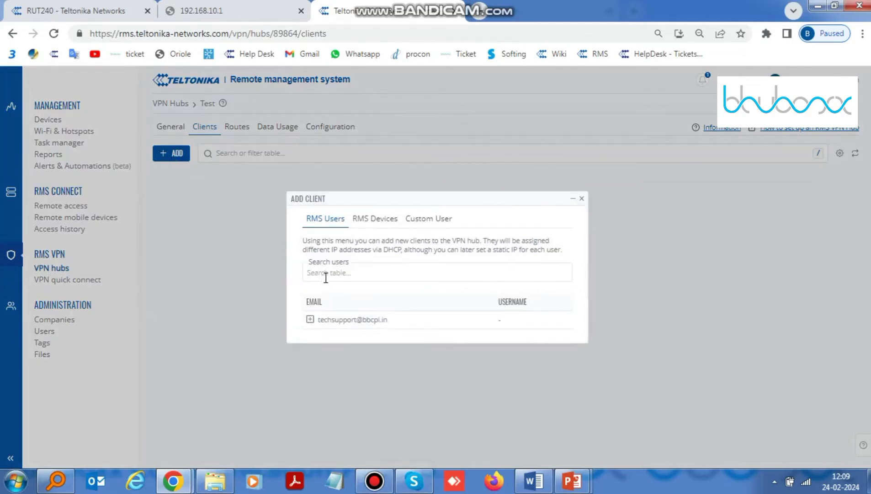
click(311, 319)
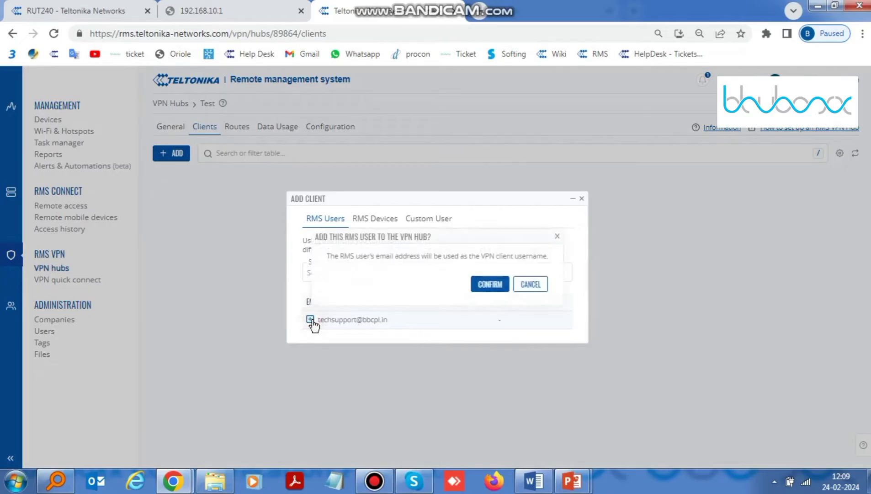
click(481, 285)
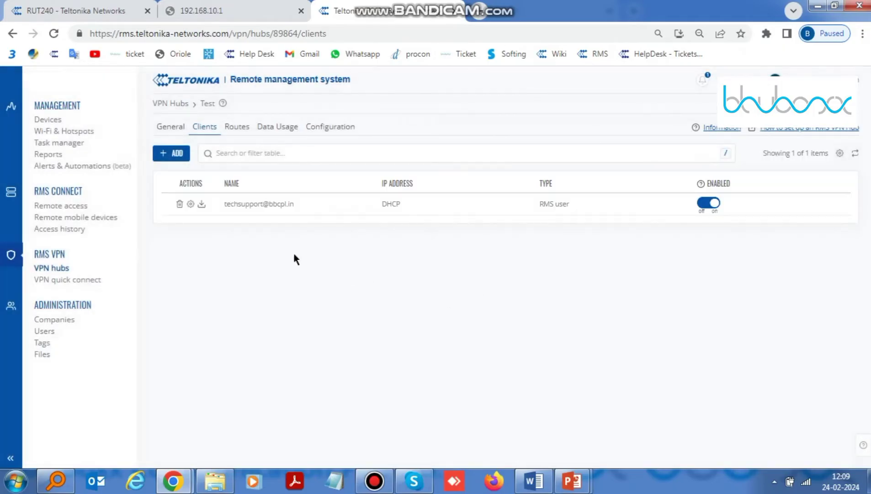
Add the RUT240 router from RMS Devices as a hub client.
click(171, 156)
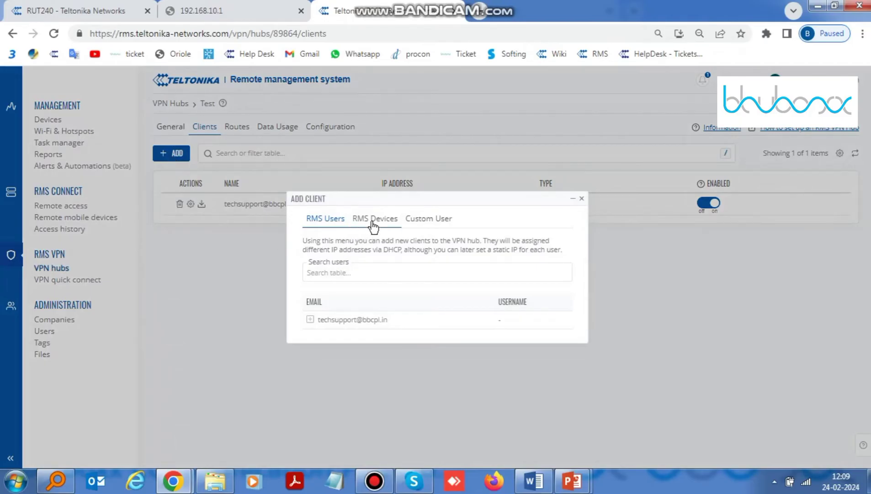
click(373, 222)
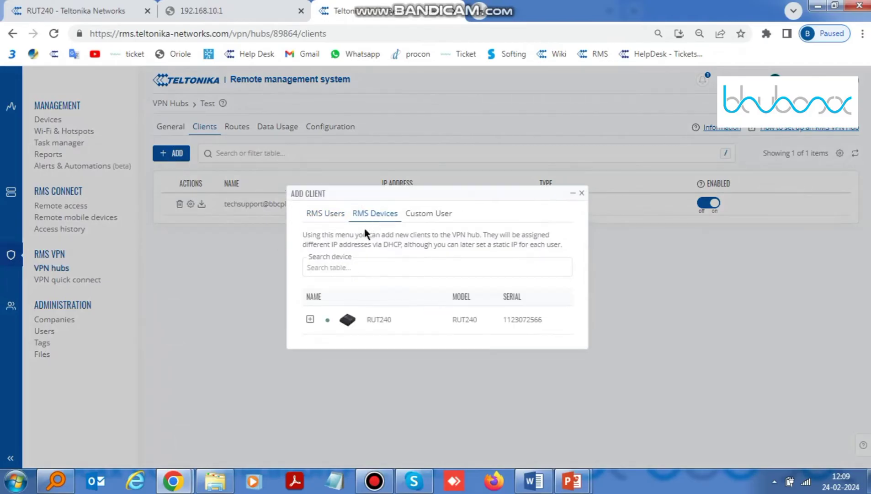
click(310, 319)
click(477, 285)
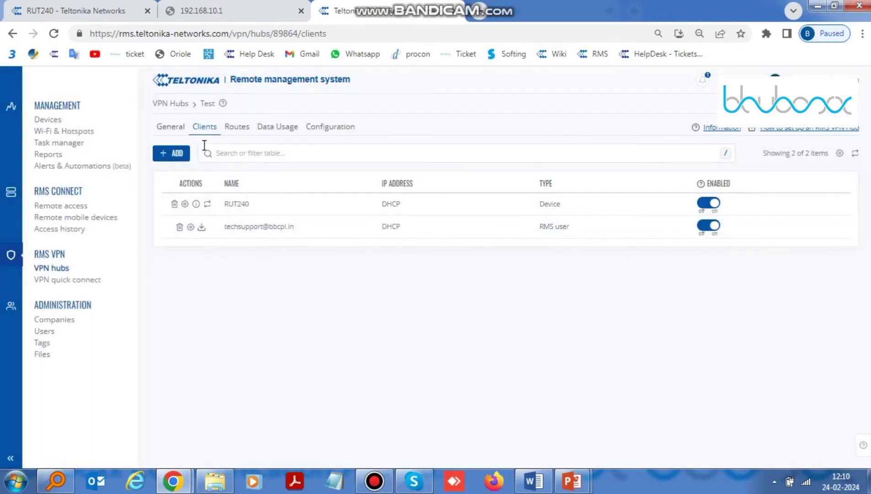
Enable RUT240 LAN forwarding, add a route to scanned address 192.168.10.3, and restart the hub.
click(243, 136)
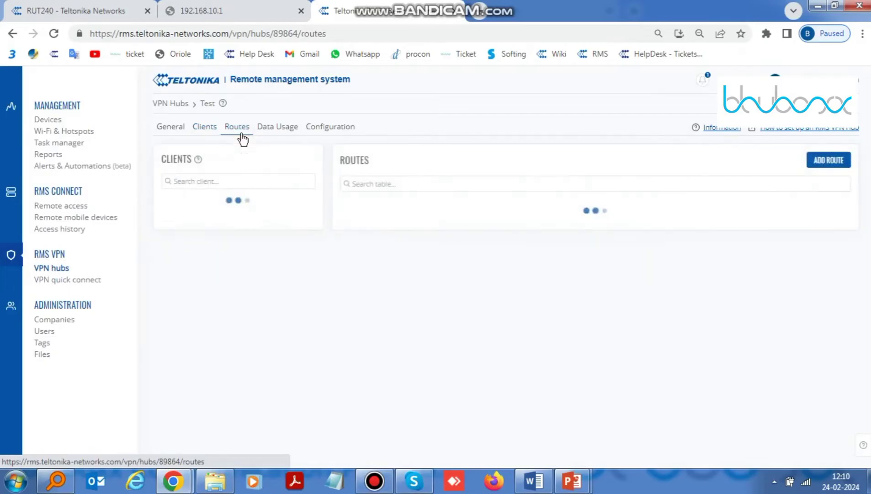
click(299, 206)
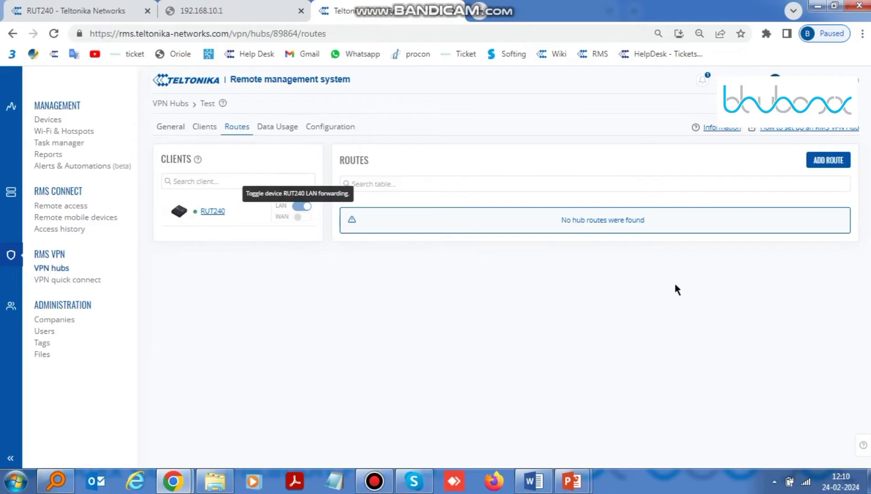
click(815, 163)
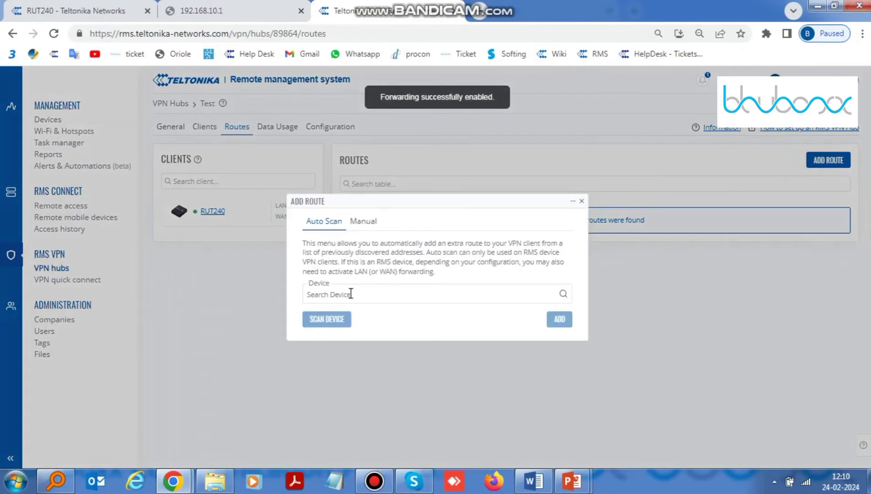
click(351, 293)
click(317, 313)
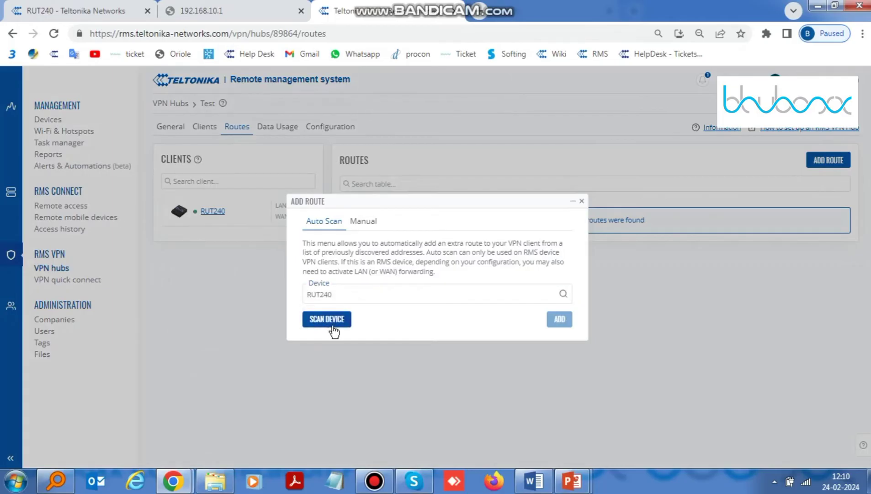
click(332, 325)
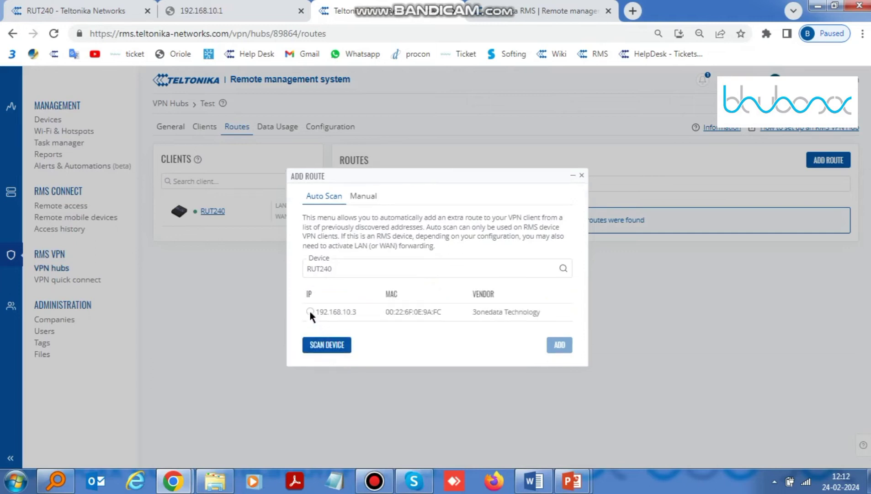
click(310, 312)
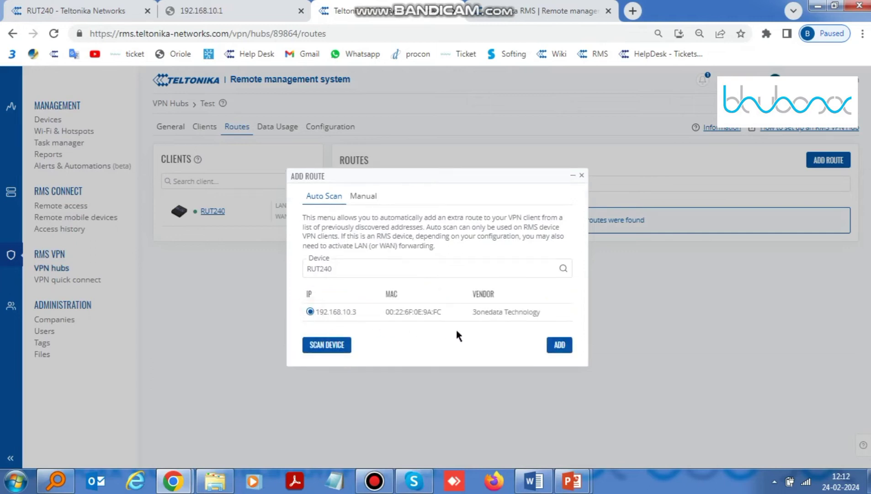
click(559, 345)
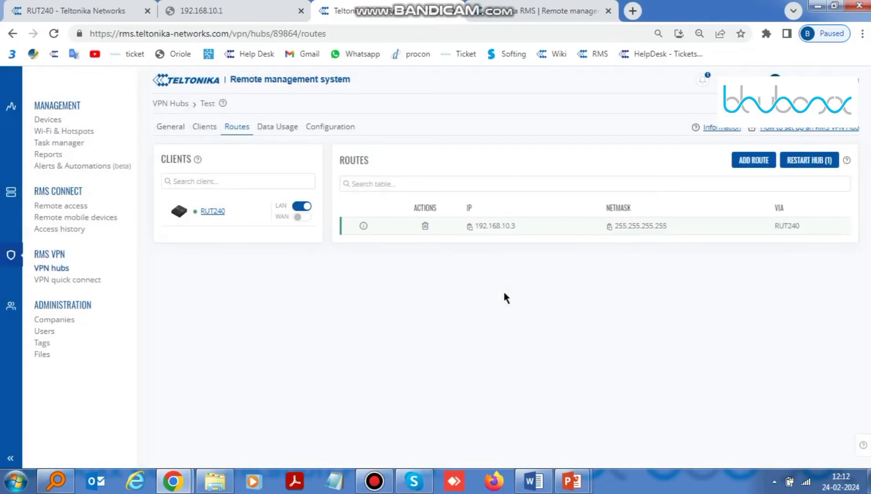
click(796, 165)
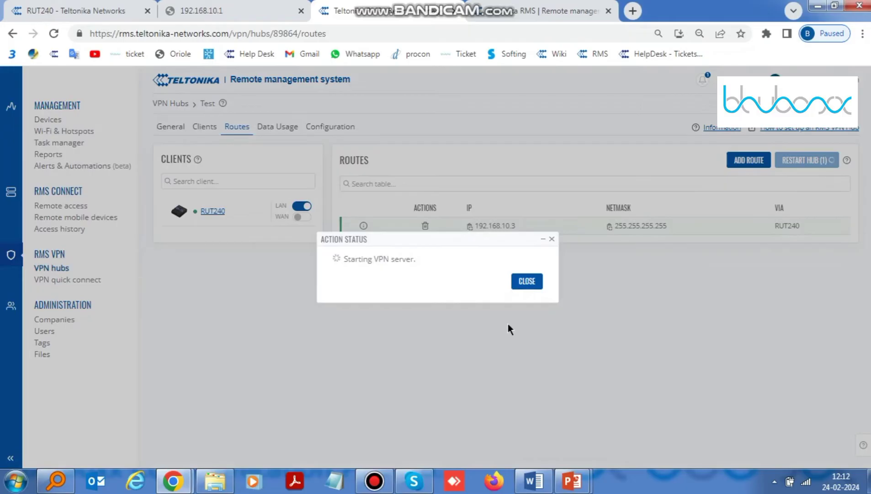
click(507, 295)
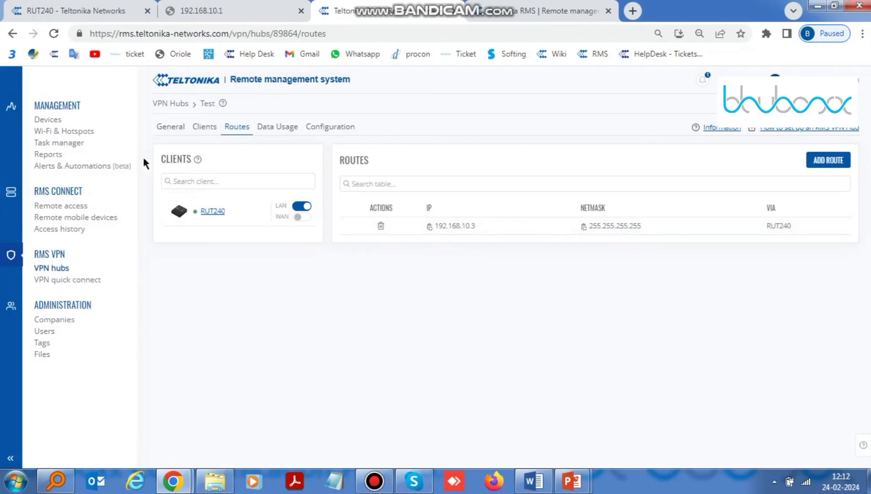
From the VPN Hubs list, download the 'Download VPN Client (Beta)' installer.
click(178, 104)
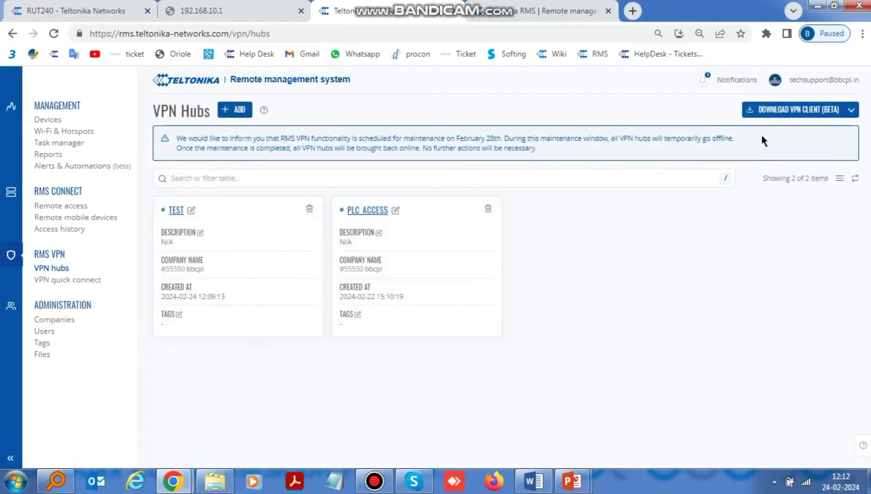
click(776, 115)
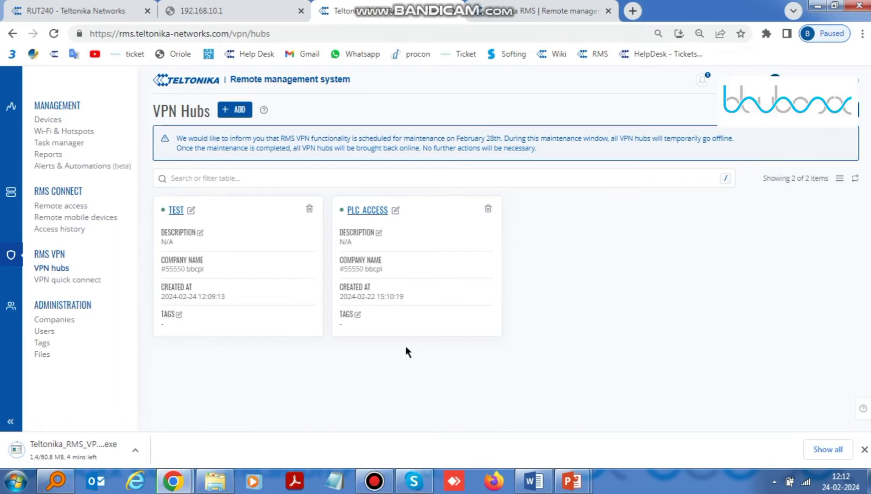
click(864, 449)
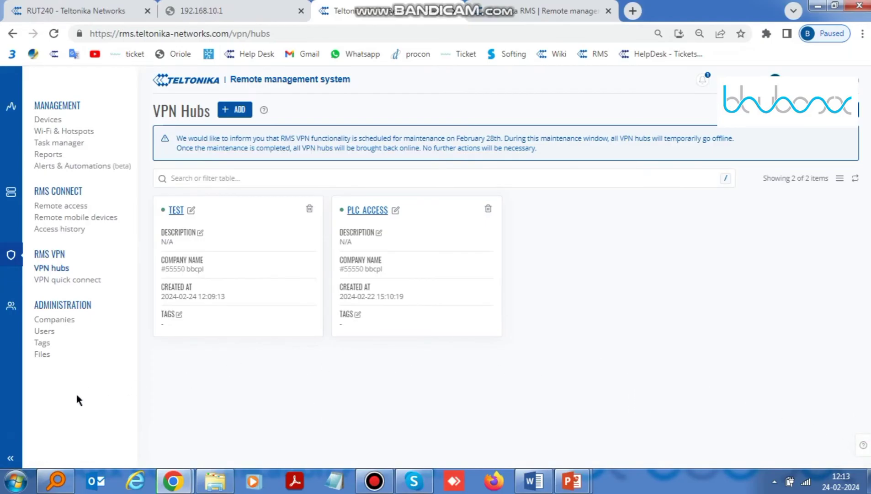
Launch the Teltonika RMS VPN client, connect it to the Test hub, and minimise it.
click(17, 477)
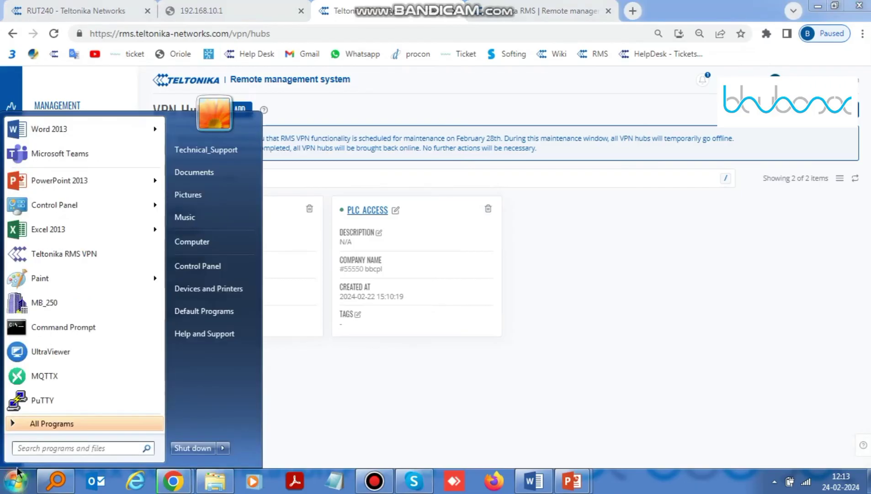
text(rms)
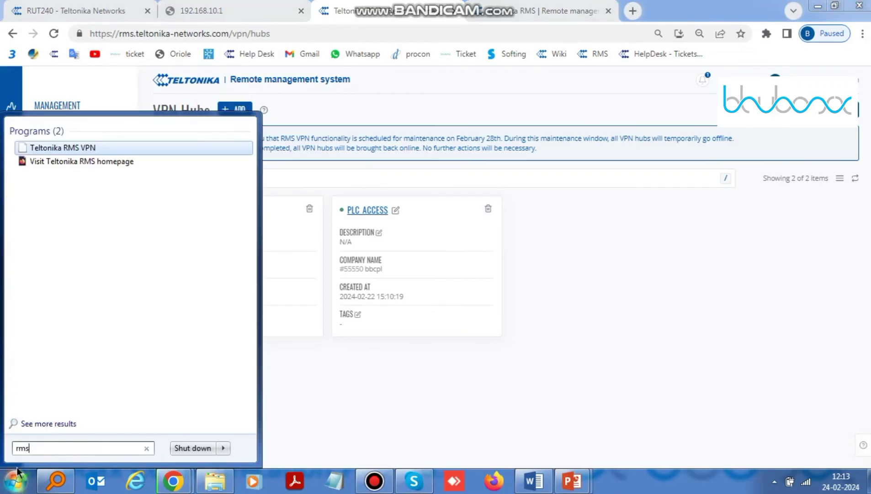
click(74, 147)
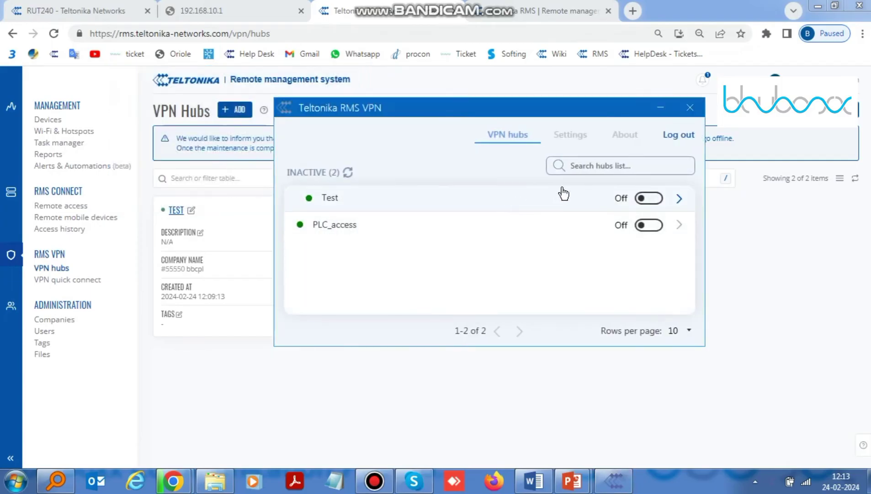
click(649, 198)
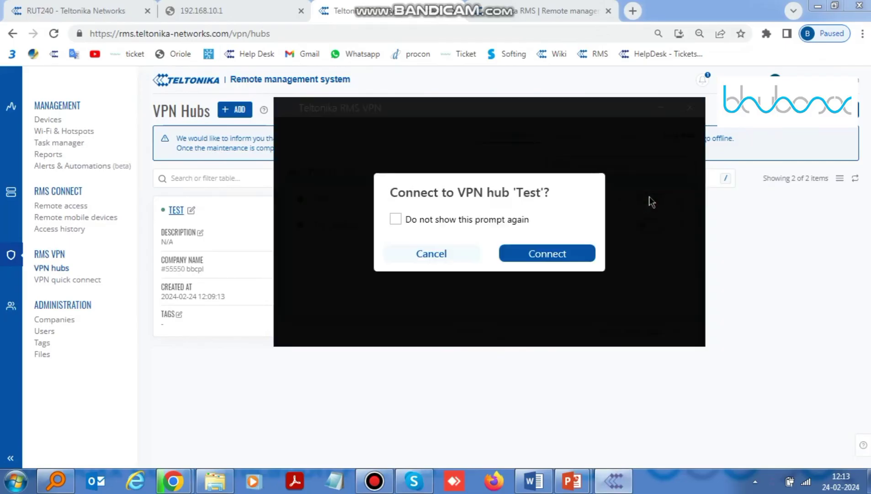
click(554, 253)
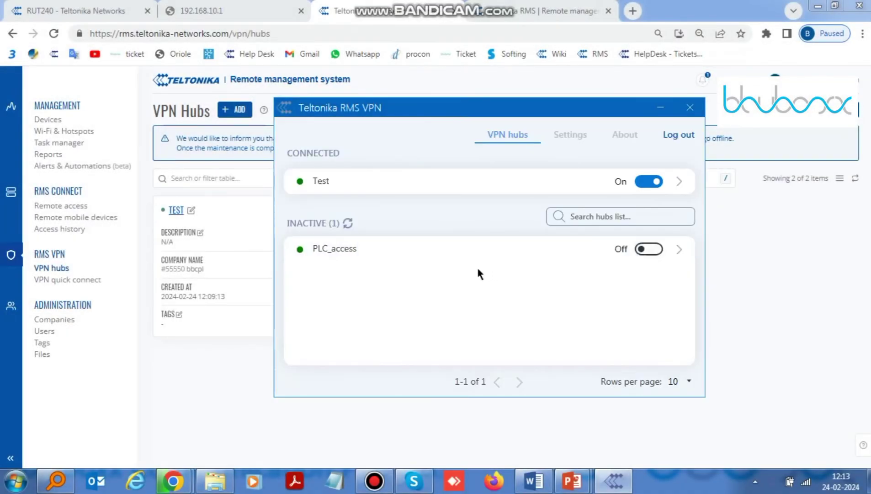
click(658, 111)
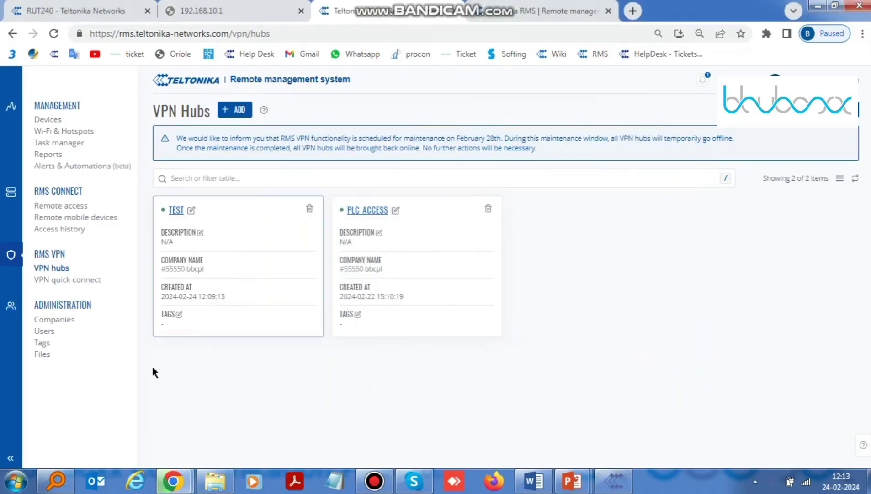
Run 'ping 192.168.10.3 -t' from the Windows Run dialog.
click(3, 484)
text(run)
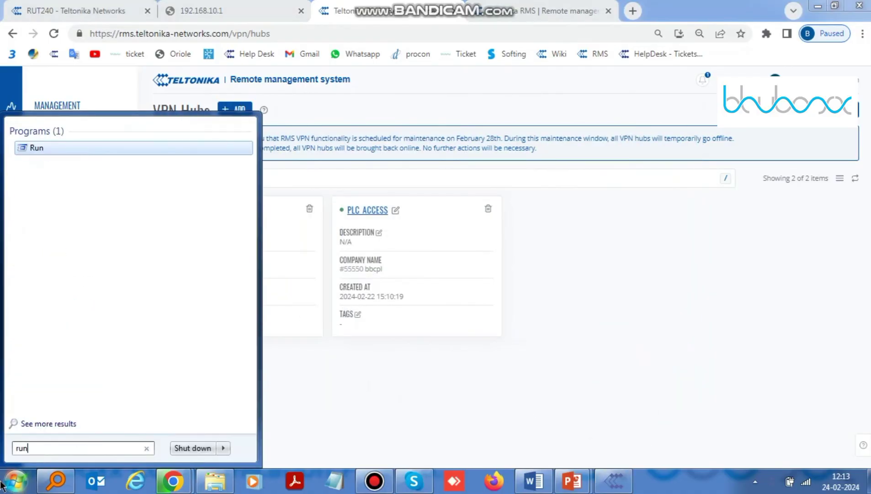
key(Return)
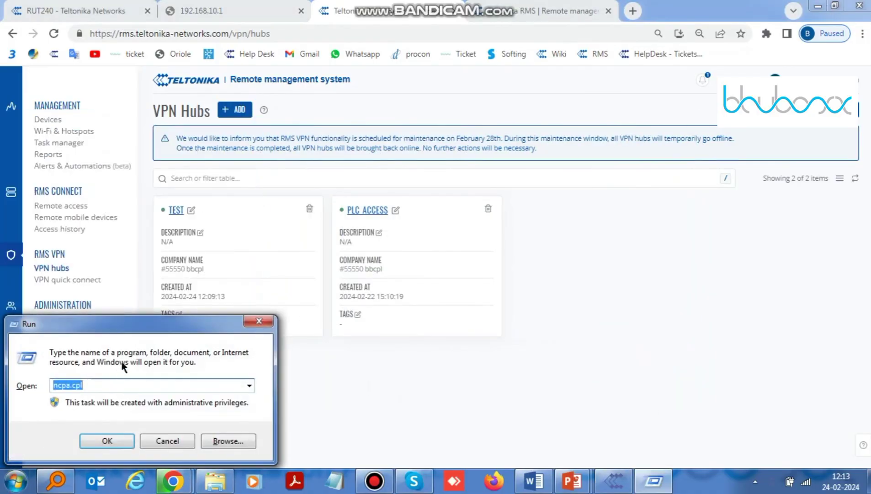
text(pin)
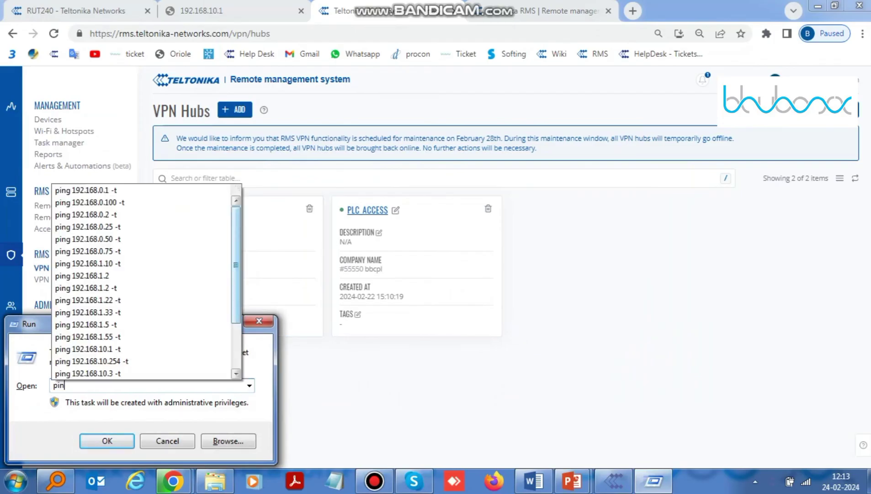
text(g 192.168.)
text(10.)
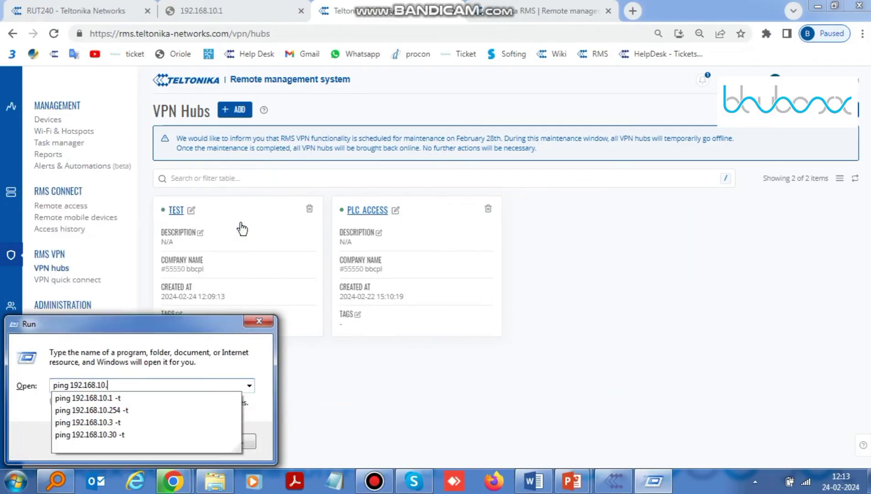
text(3)
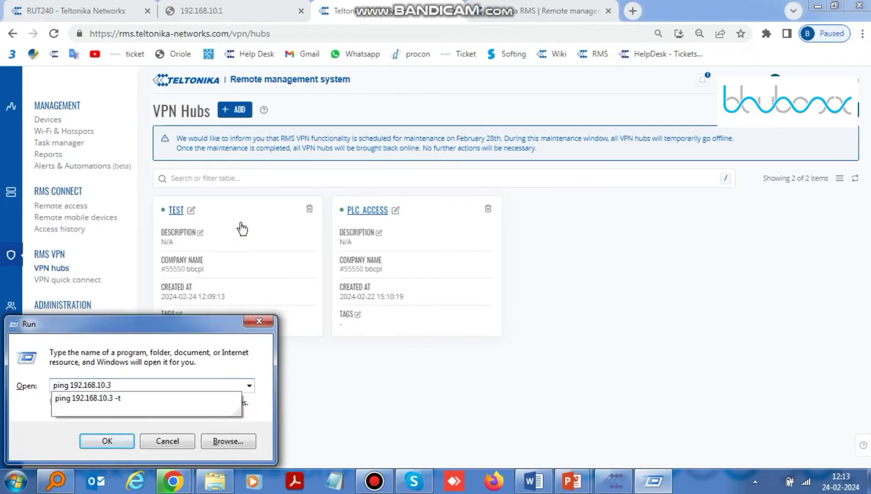
text( -t)
key(Return)
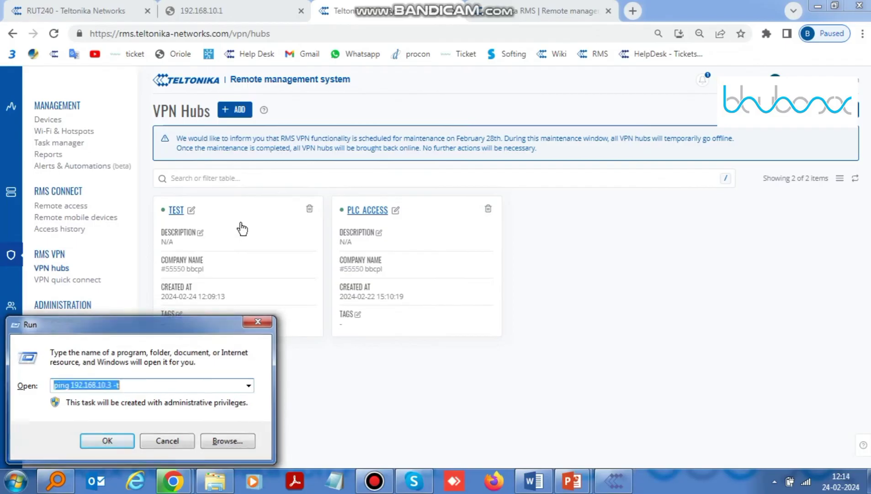